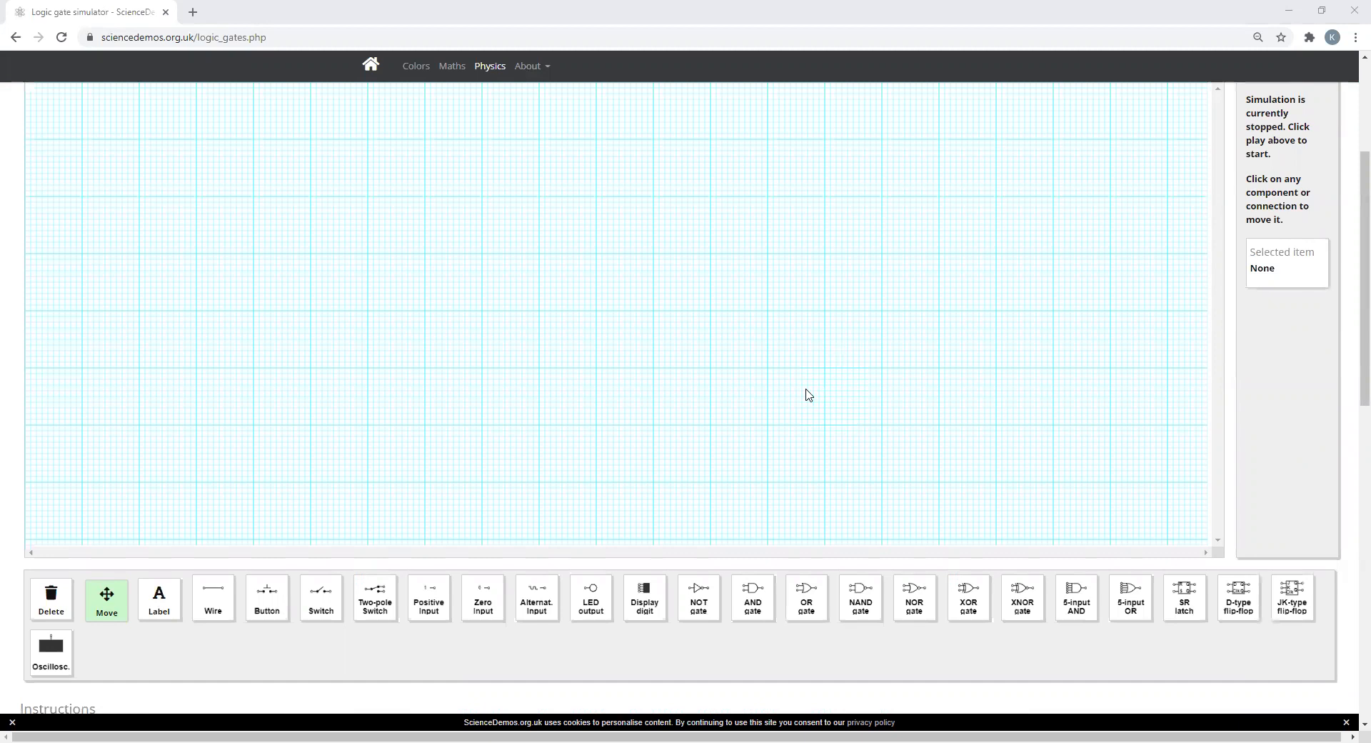
Step: Place four LED outputs in a vertical column on the right part of the circuit grid
{"action": "scroll", "coordinate": [695, 400], "scroll_direction": "up", "scroll_amount": 2}
{"action": "scroll", "coordinate": [696, 400], "scroll_direction": "down", "scroll_amount": 2}
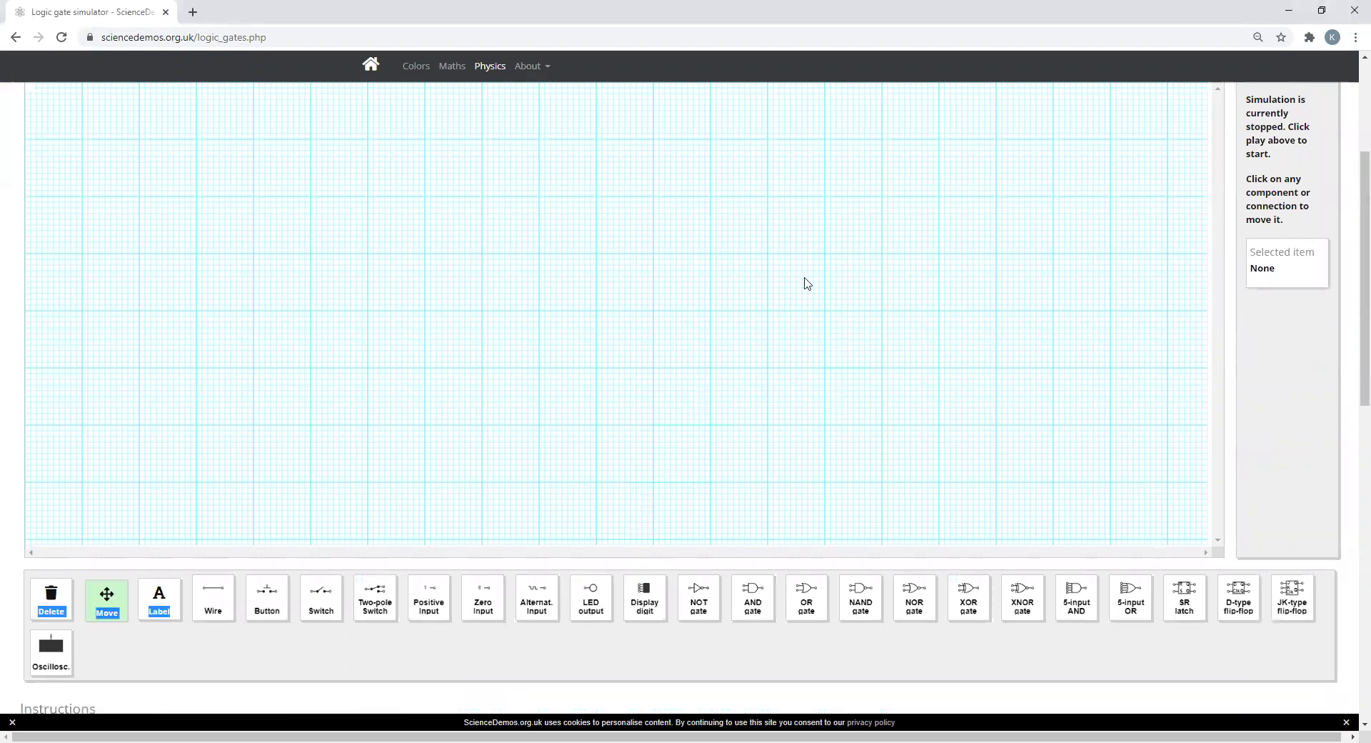
{"action": "left_click", "coordinate": [590, 597]}
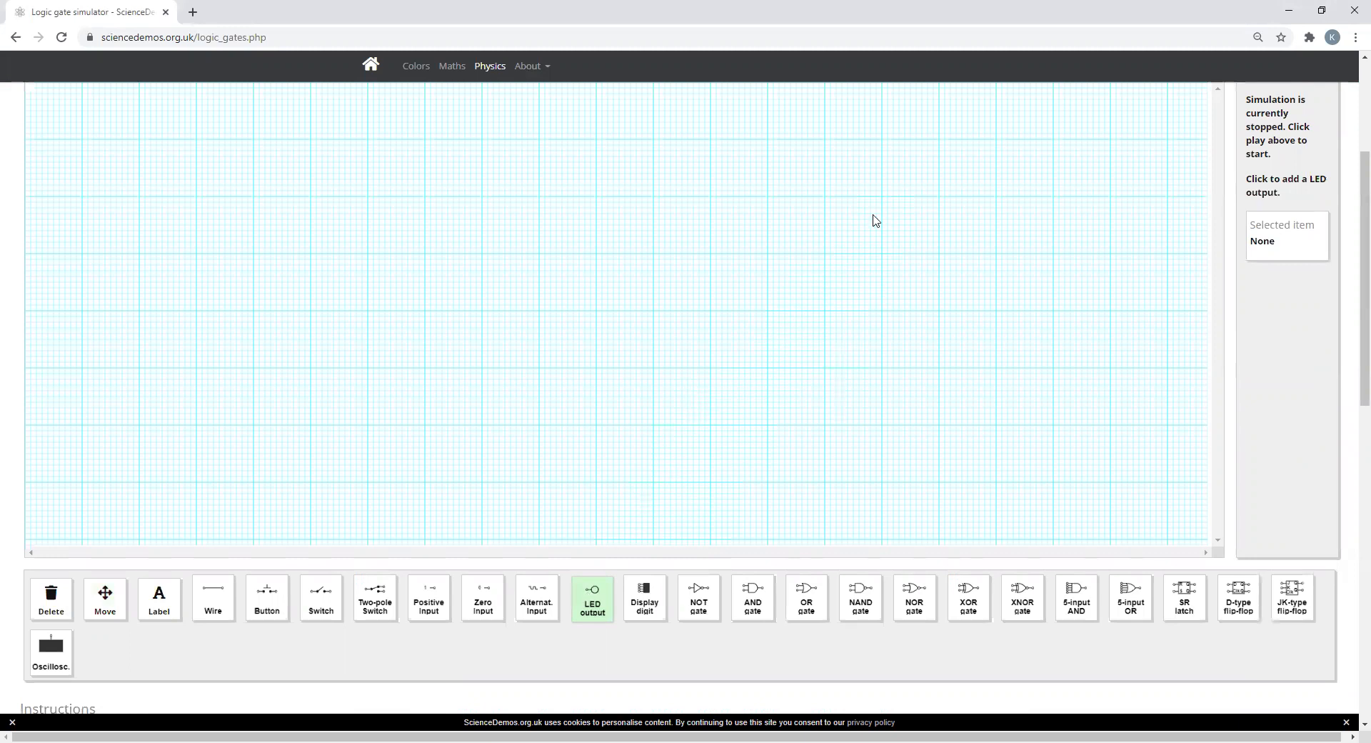
{"action": "left_click", "coordinate": [905, 178]}
{"action": "left_click", "coordinate": [917, 270]}
{"action": "left_click", "coordinate": [912, 350]}
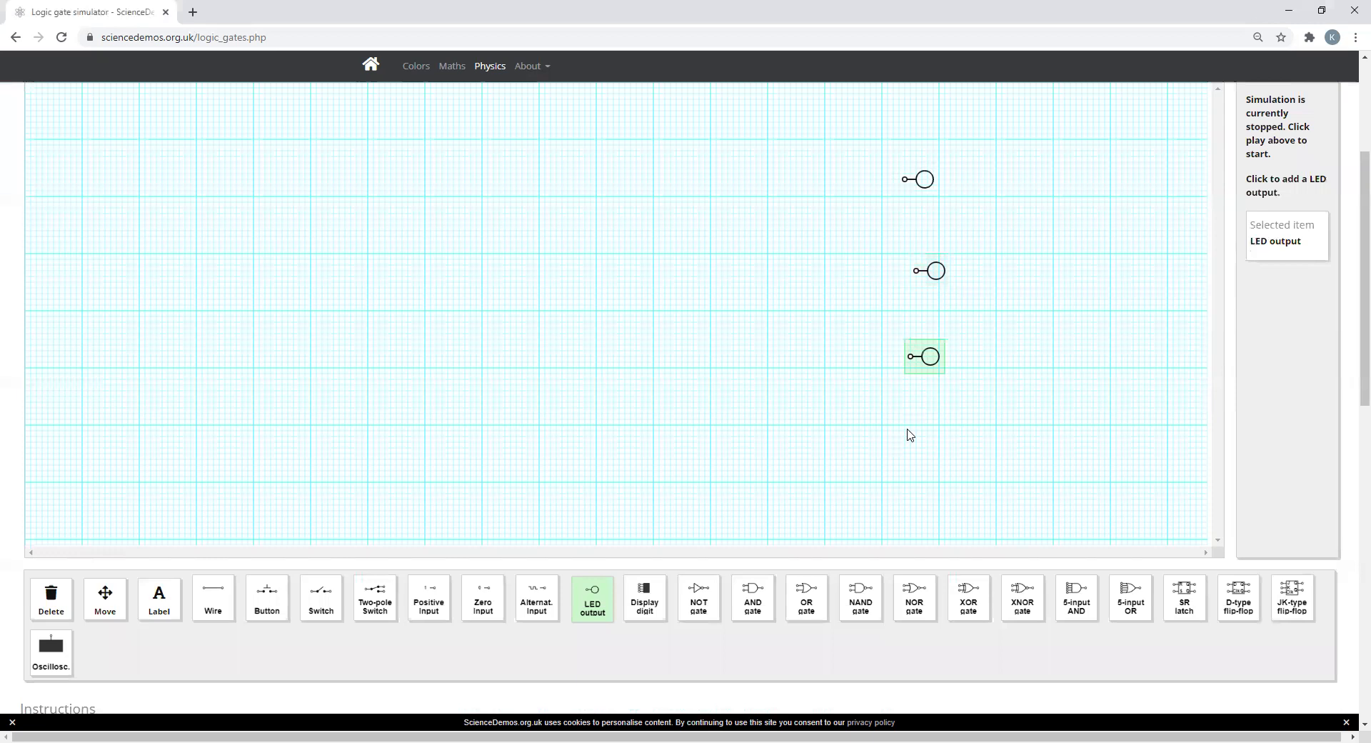
{"action": "left_click", "coordinate": [913, 445]}
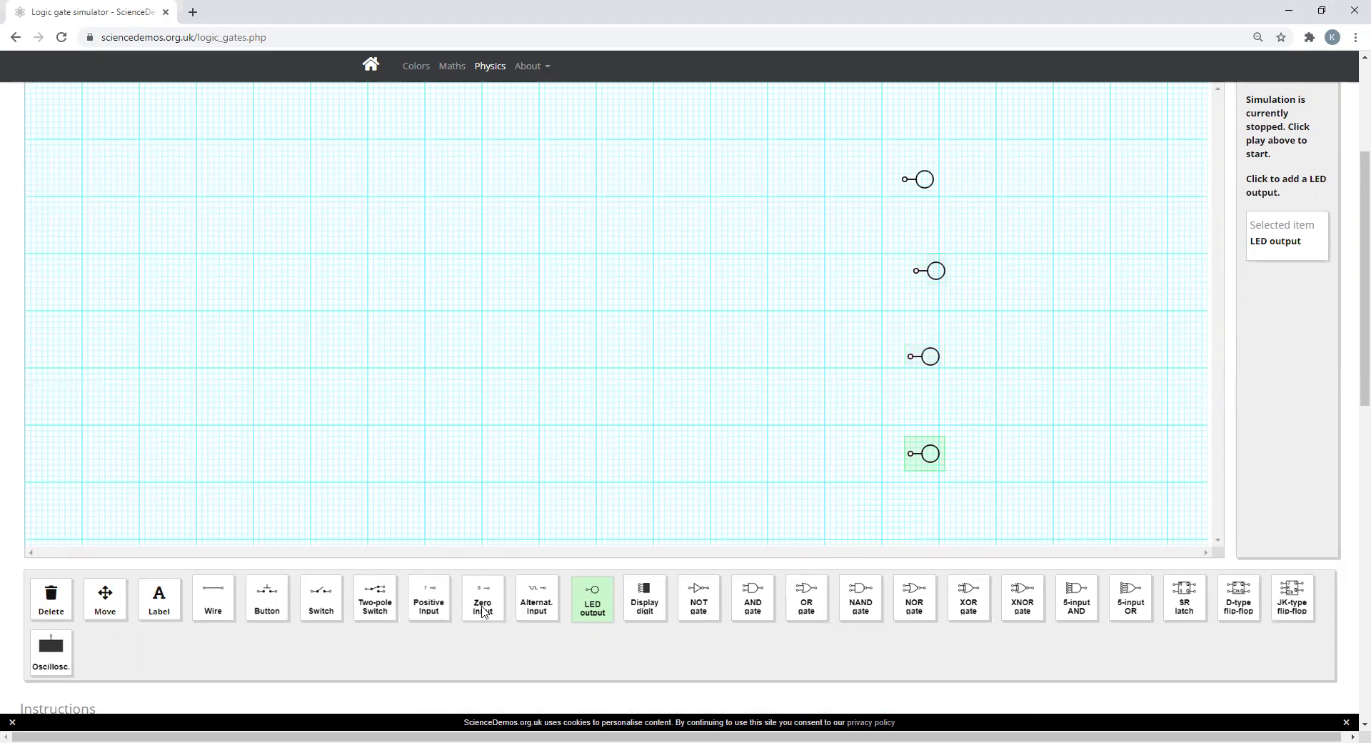
Step: Place six positive inputs in a vertical column on the left part of the circuit grid
{"action": "left_click", "coordinate": [433, 608]}
{"action": "left_click", "coordinate": [224, 193]}
{"action": "left_click", "coordinate": [237, 268]}
{"action": "left_click", "coordinate": [236, 322]}
{"action": "left_click", "coordinate": [232, 385]}
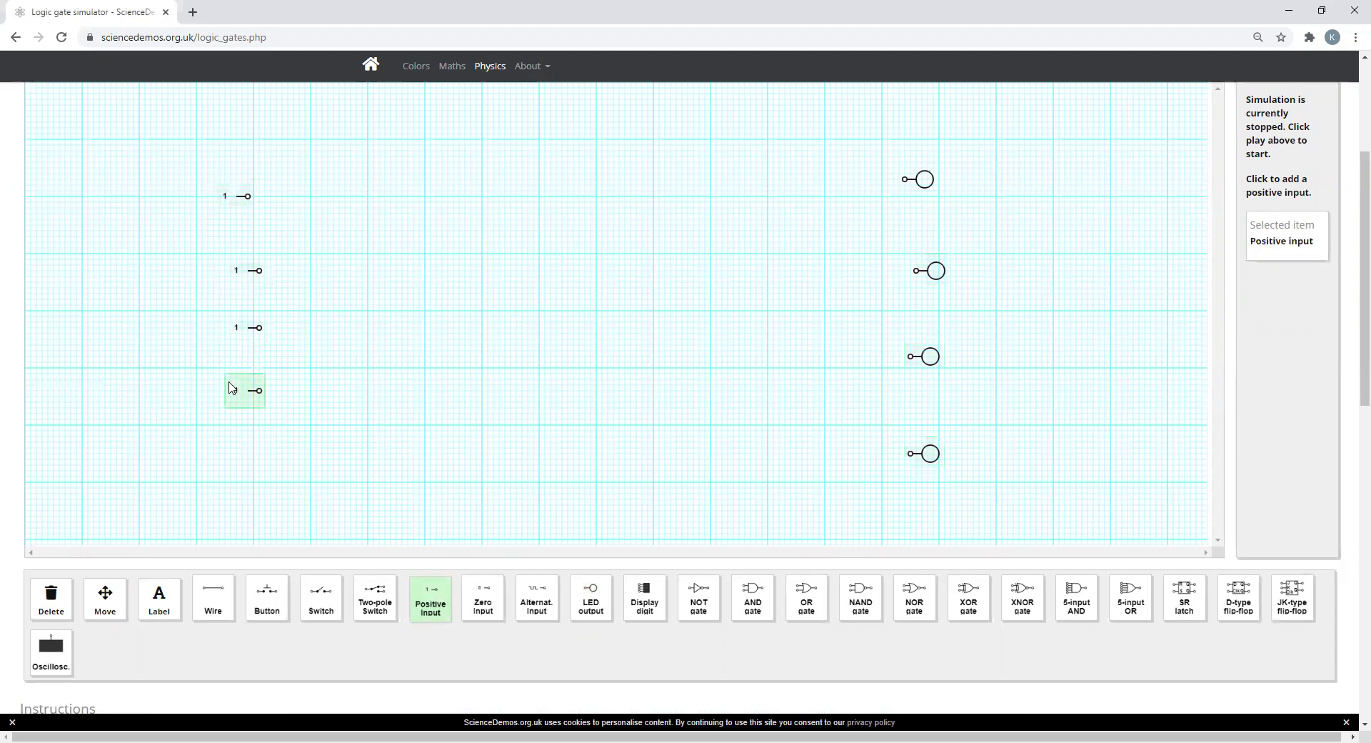
{"action": "left_click", "coordinate": [228, 443]}
{"action": "left_click", "coordinate": [230, 500]}
Step: Place six switches in a column just right of the positive inputs, one for each input
{"action": "scroll", "coordinate": [230, 501], "scroll_direction": "down", "scroll_amount": 1}
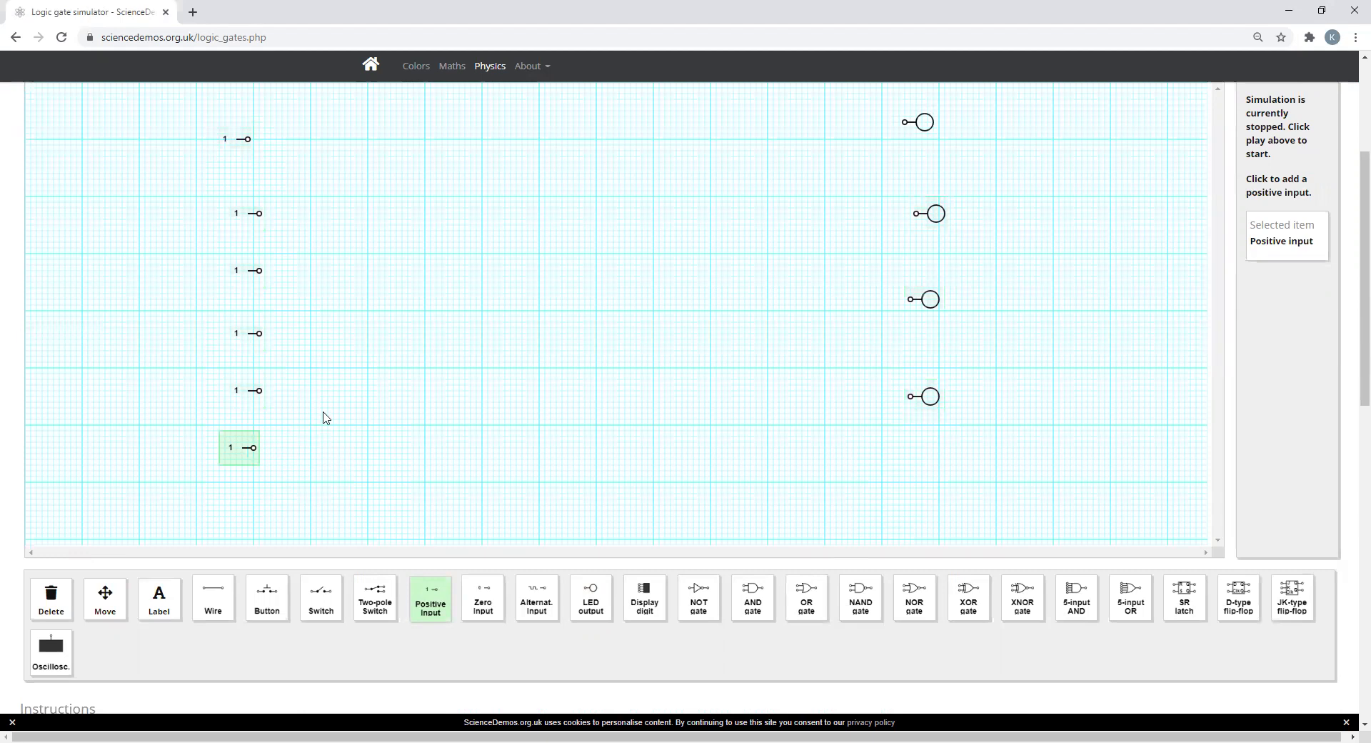
{"action": "scroll", "coordinate": [389, 388], "scroll_direction": "up", "scroll_amount": 2}
{"action": "scroll", "coordinate": [393, 389], "scroll_direction": "down", "scroll_amount": 2}
{"action": "scroll", "coordinate": [392, 392], "scroll_direction": "up", "scroll_amount": 2}
{"action": "scroll", "coordinate": [395, 392], "scroll_direction": "down", "scroll_amount": 2}
{"action": "left_click", "coordinate": [324, 608]}
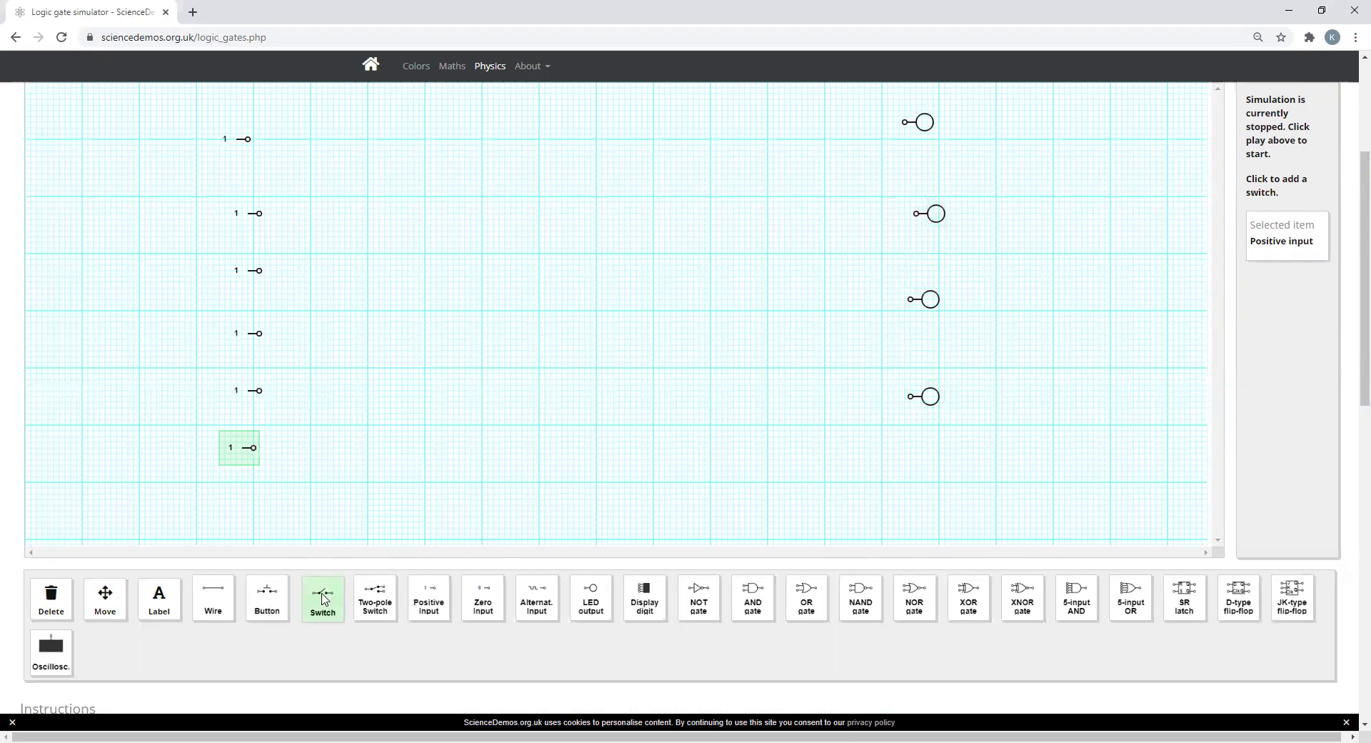
{"action": "left_click", "coordinate": [327, 144]}
{"action": "left_click", "coordinate": [337, 218]}
{"action": "left_click", "coordinate": [333, 291]}
{"action": "left_click", "coordinate": [333, 361]}
{"action": "left_click", "coordinate": [337, 436]}
{"action": "left_click", "coordinate": [337, 505]}
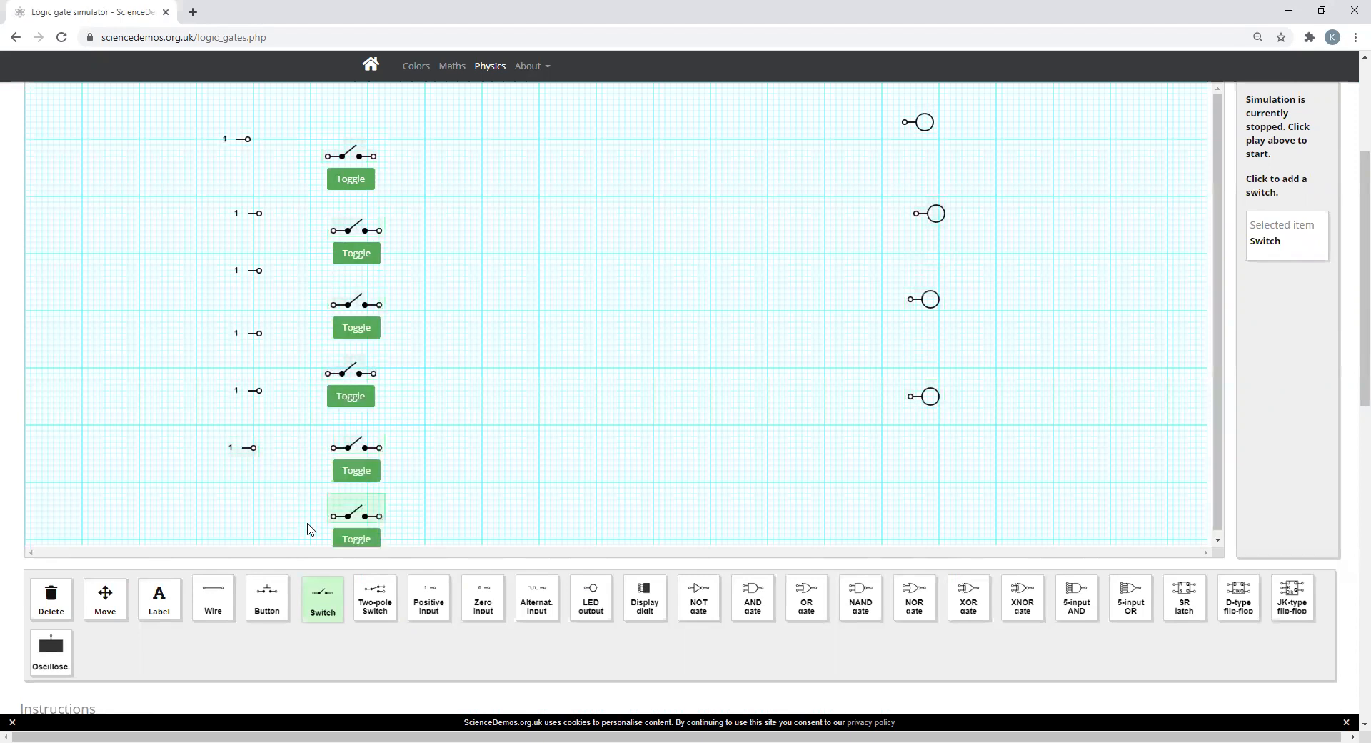
Step: Move each of the six switches so its left terminal joins the output of its matching positive input
{"action": "left_click", "coordinate": [107, 598]}
{"action": "left_click_drag", "start_coordinate": [367, 159], "coordinate": [289, 143]}
{"action": "left_click_drag", "start_coordinate": [372, 233], "coordinate": [299, 216]}
{"action": "left_click_drag", "start_coordinate": [367, 307], "coordinate": [299, 275]}
{"action": "left_click_drag", "start_coordinate": [363, 373], "coordinate": [298, 333]}
{"action": "left_click_drag", "start_coordinate": [364, 446], "coordinate": [299, 395]}
{"action": "left_click_drag", "start_coordinate": [377, 517], "coordinate": [297, 452]}
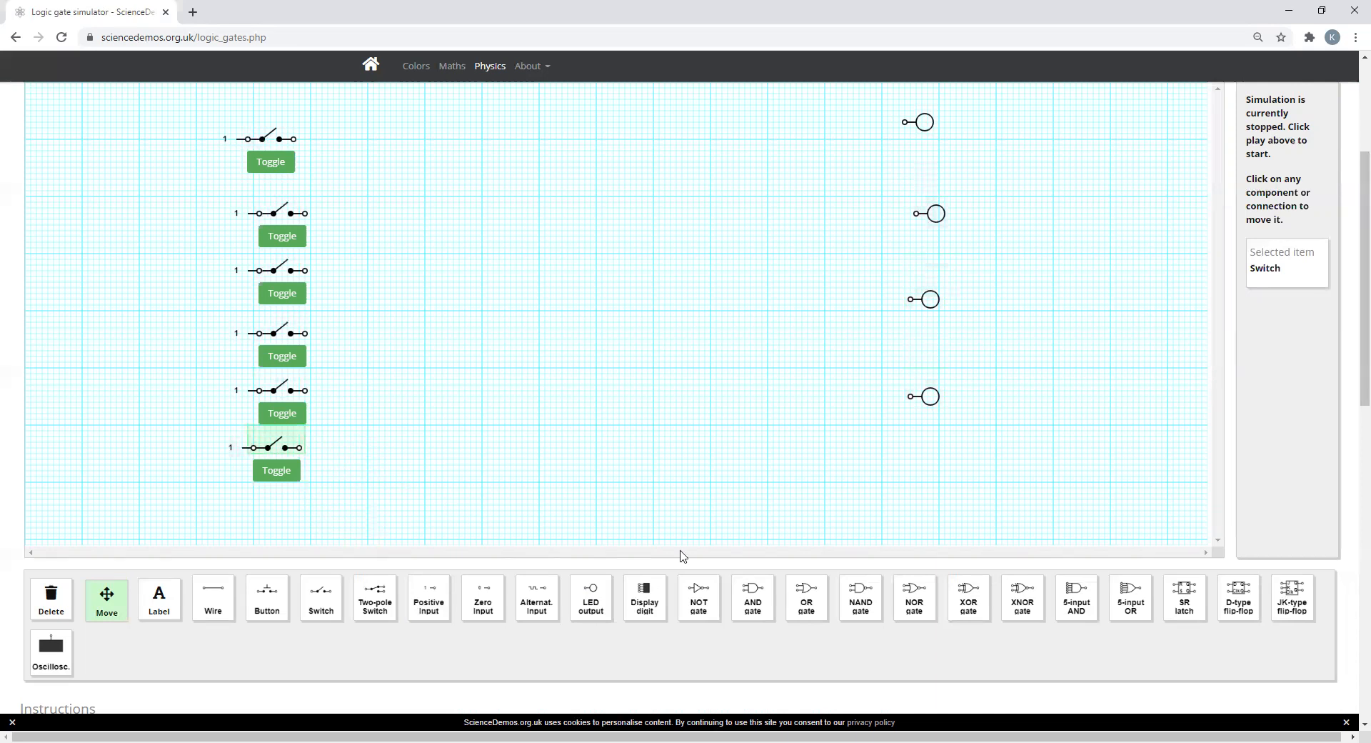
Step: Place three 5-input OR gates and, below them, one two-input OR gate in a column between the switches and LEDs
{"action": "left_click", "coordinate": [1132, 601]}
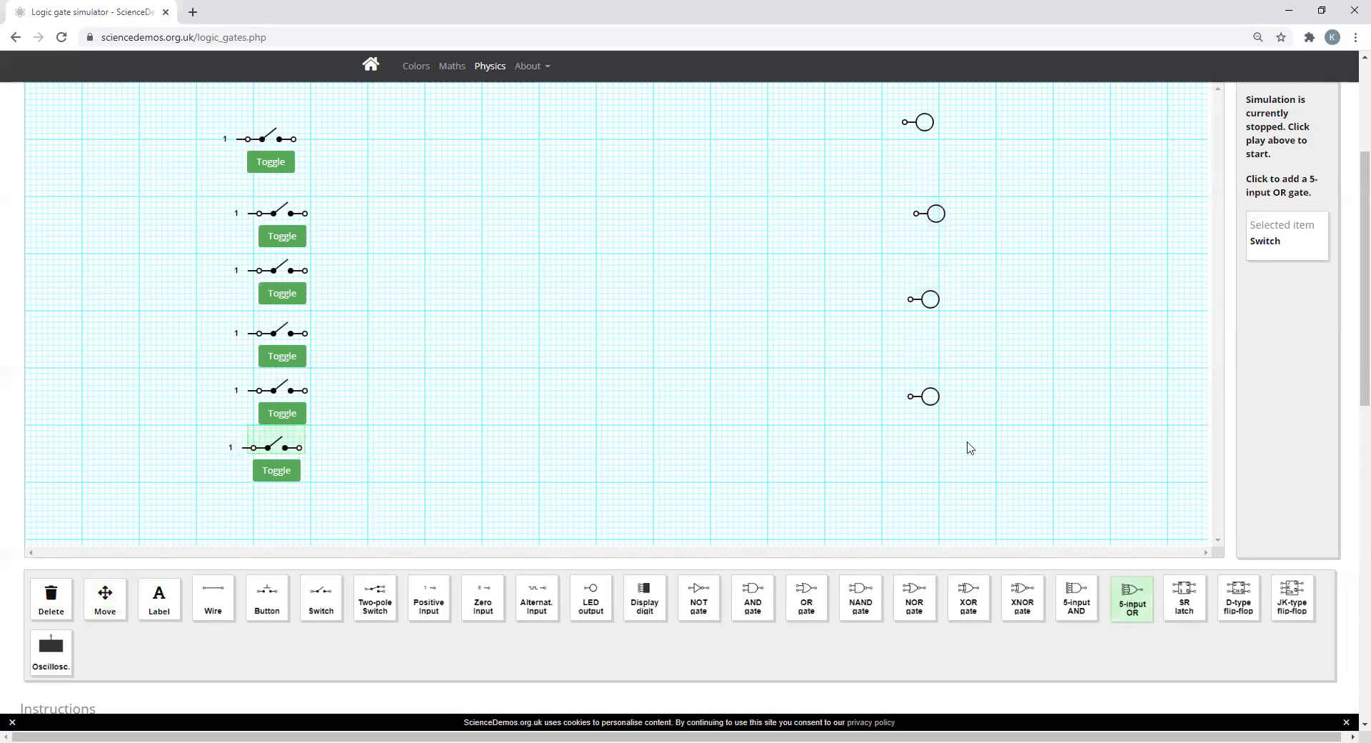
{"action": "left_click", "coordinate": [660, 133]}
{"action": "left_click", "coordinate": [672, 218]}
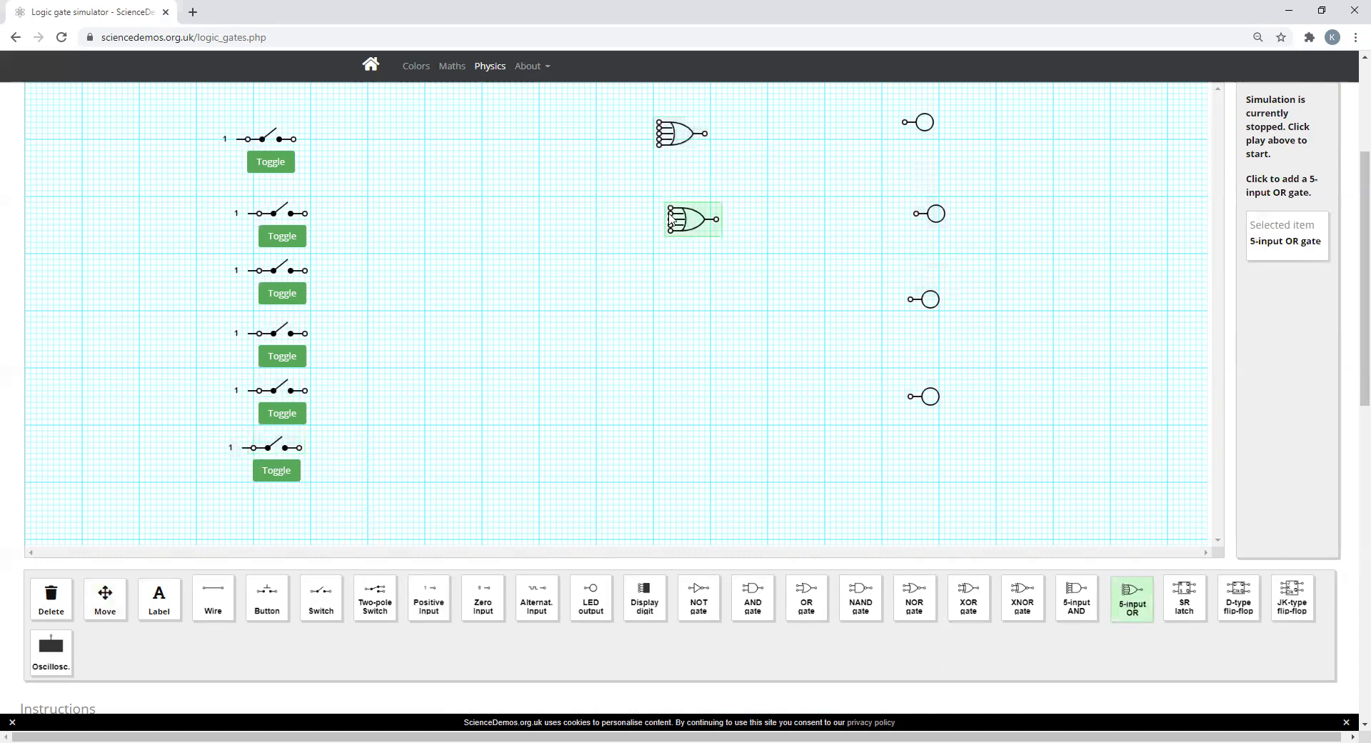
{"action": "left_click", "coordinate": [674, 314]}
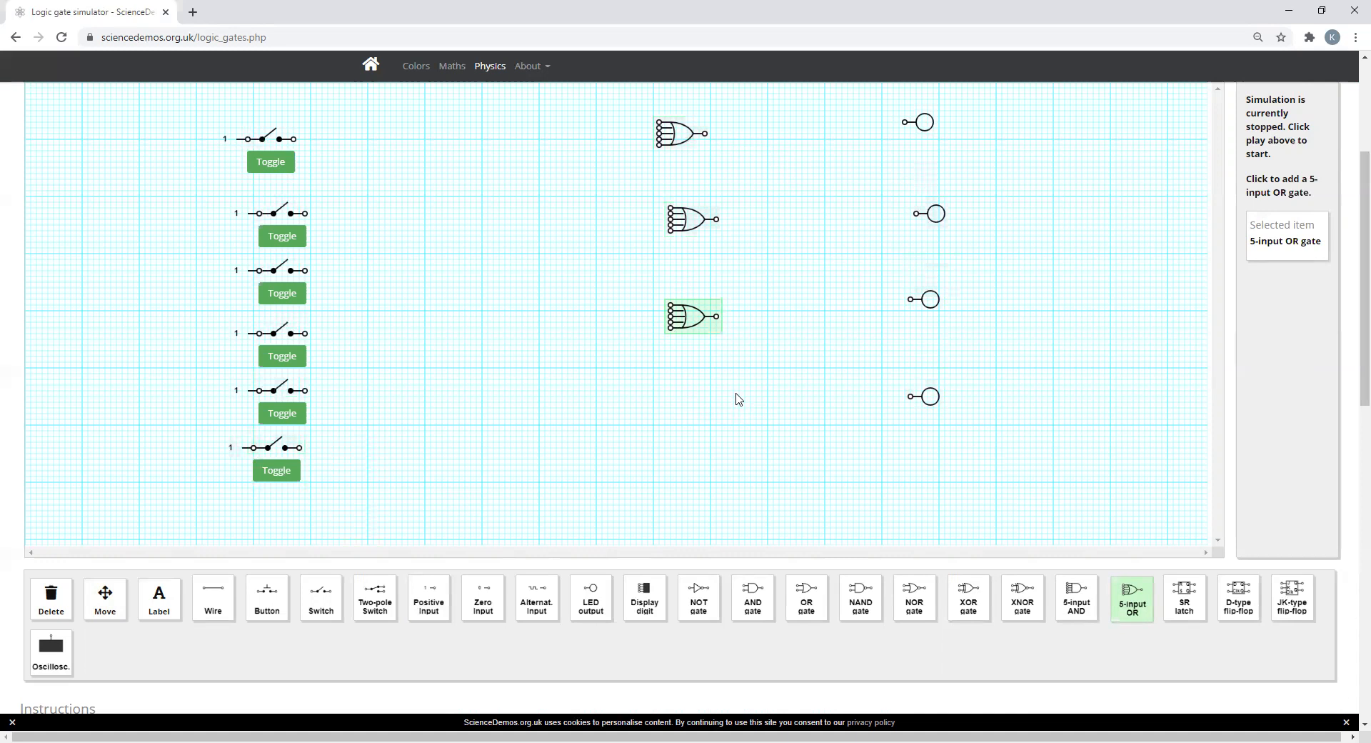
{"action": "left_click", "coordinate": [812, 608]}
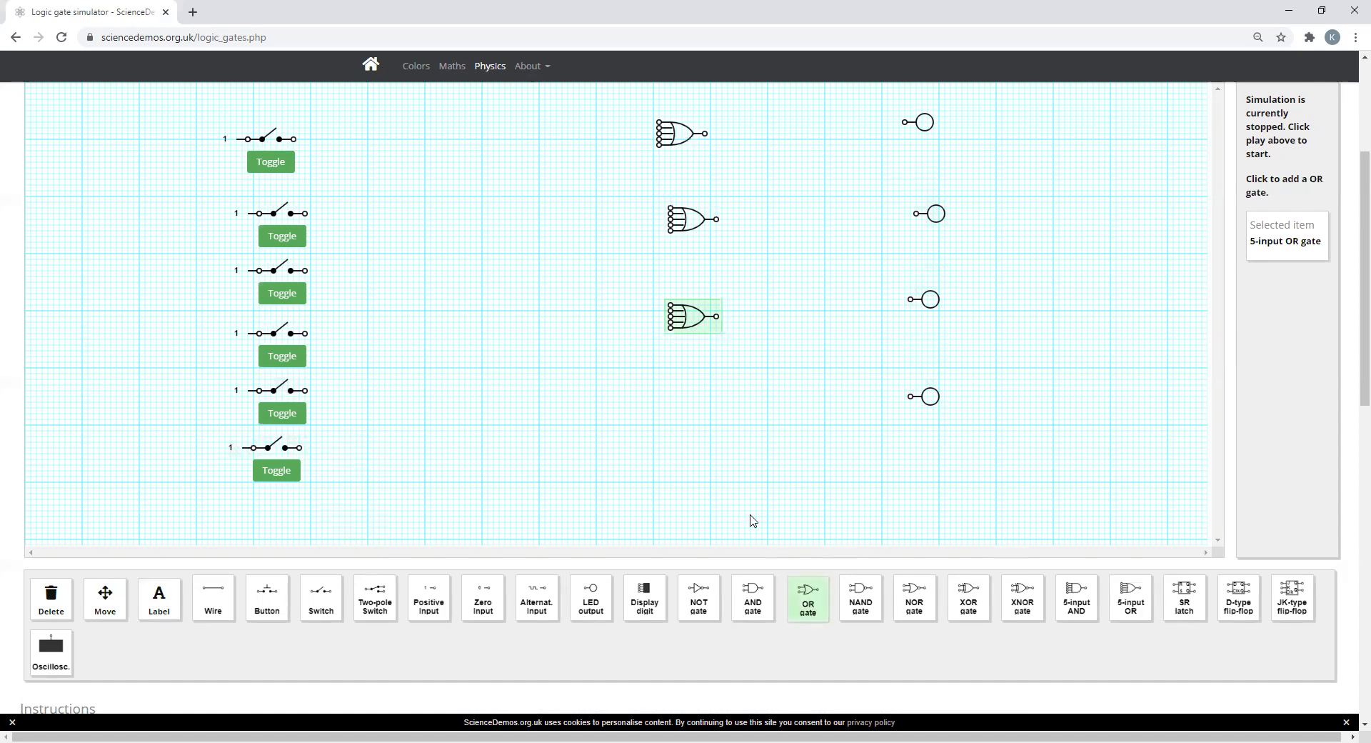
{"action": "left_click", "coordinate": [676, 407]}
Step: Add the text label "Black Coffee" to the left of the first switch's positive input
{"action": "scroll", "coordinate": [759, 468], "scroll_direction": "up", "scroll_amount": 2}
{"action": "scroll", "coordinate": [758, 469], "scroll_direction": "down", "scroll_amount": 2}
{"action": "scroll", "coordinate": [796, 528], "scroll_direction": "up", "scroll_amount": 2}
{"action": "scroll", "coordinate": [786, 527], "scroll_direction": "down", "scroll_amount": 2}
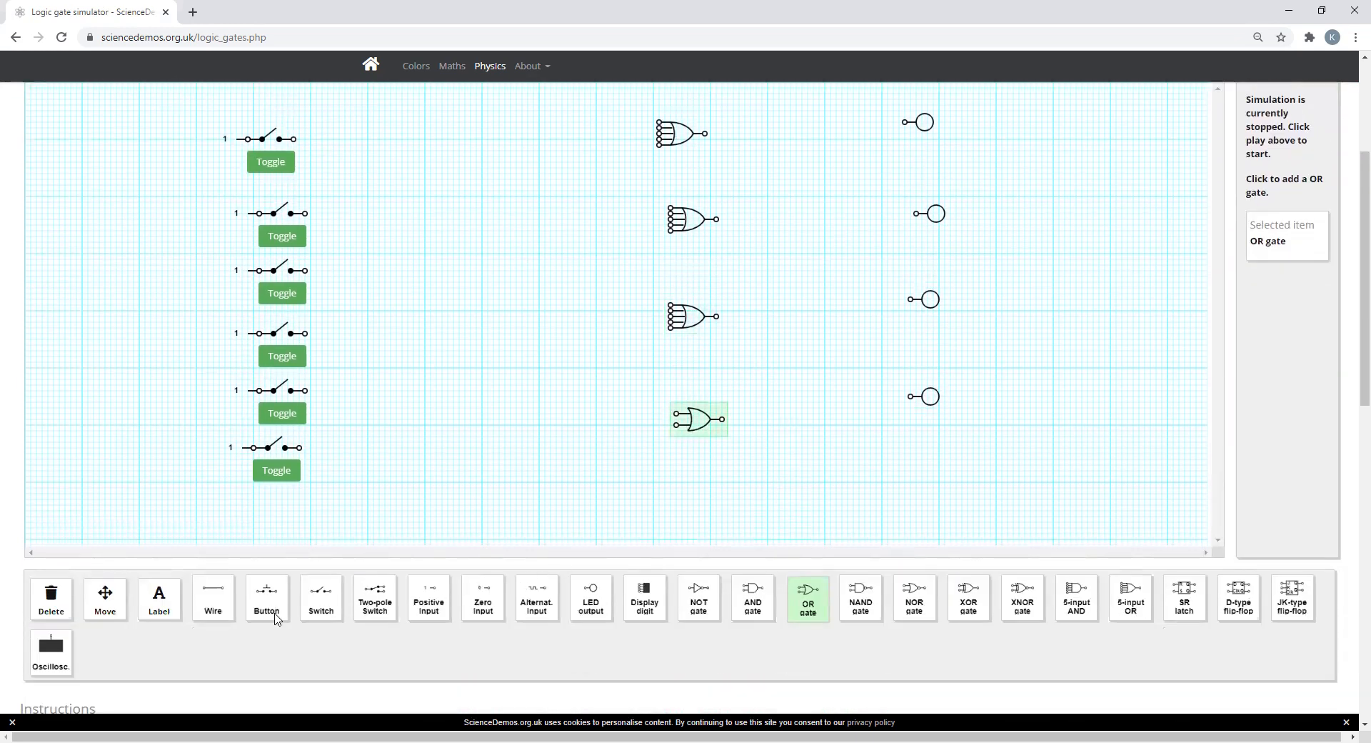
{"action": "left_click", "coordinate": [160, 605]}
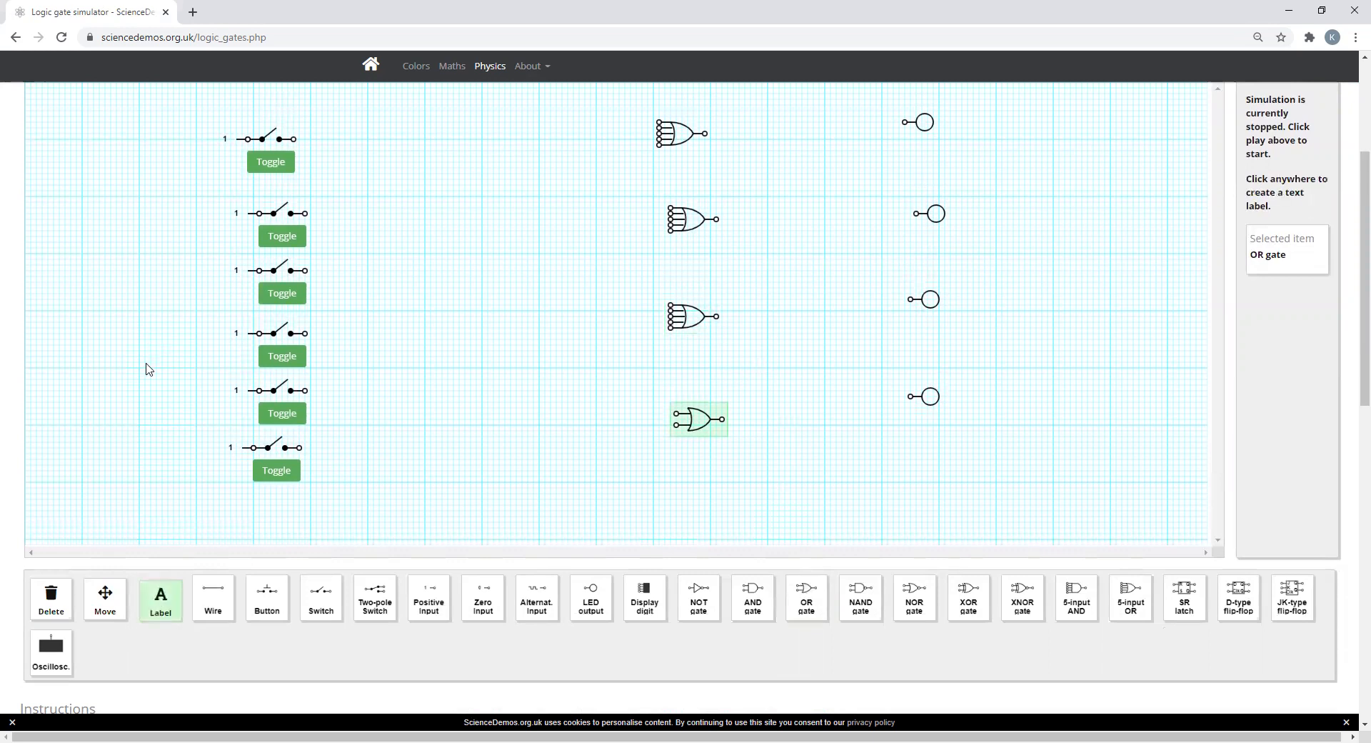
{"action": "left_click", "coordinate": [75, 137]}
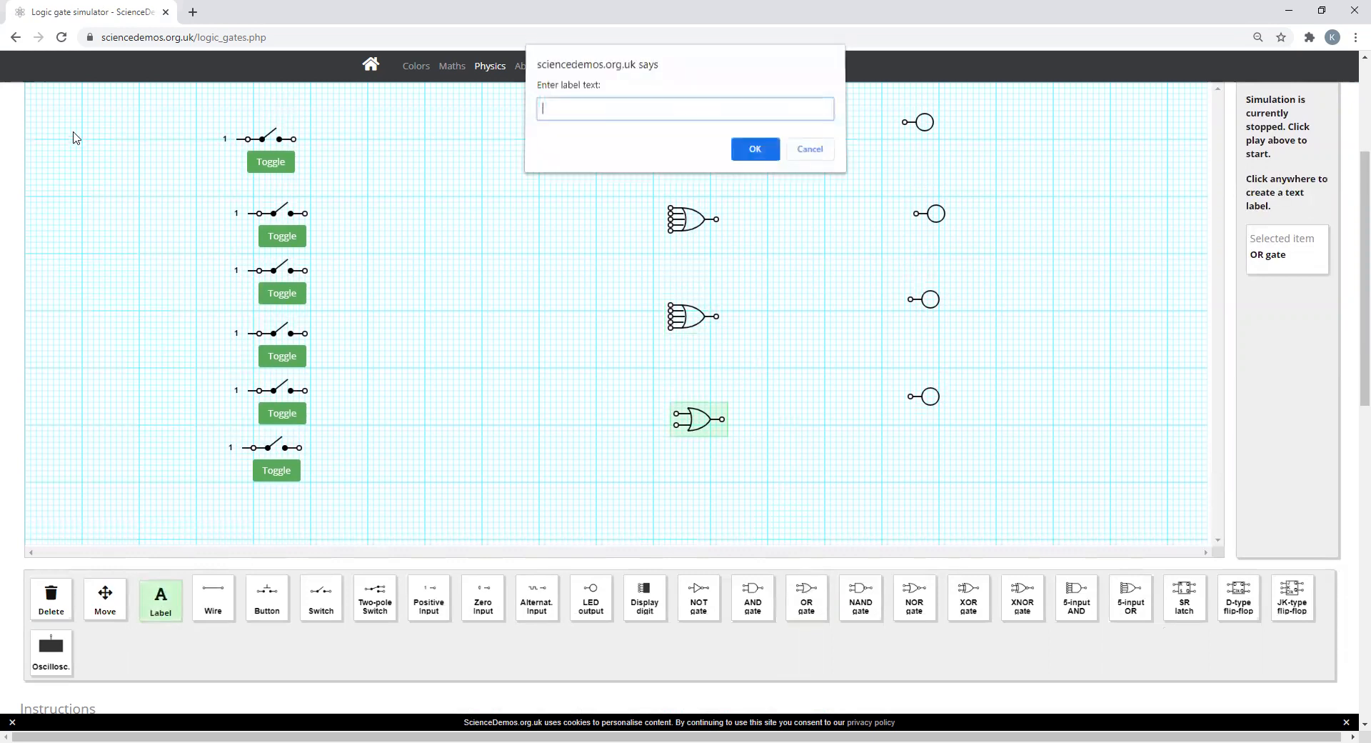
{"action": "type", "text": "Black "}
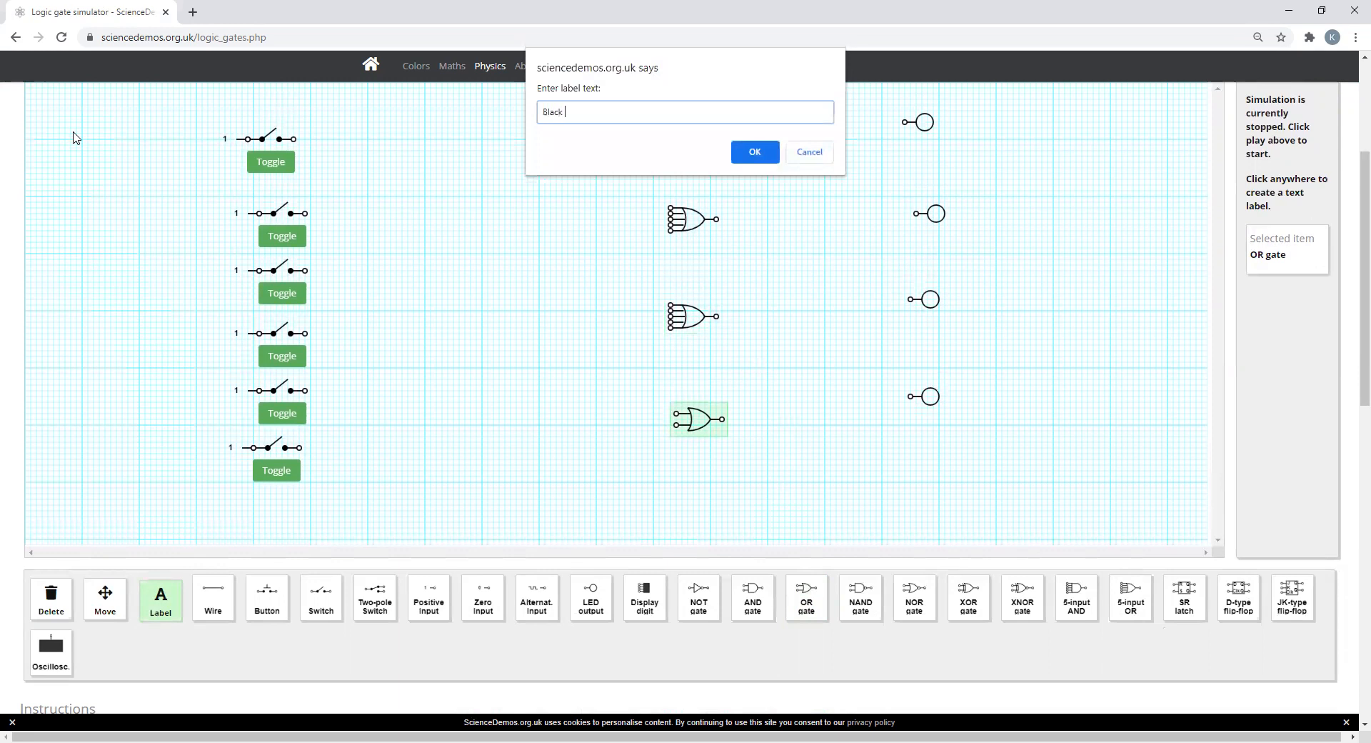
{"action": "type", "text": "Coffee"}
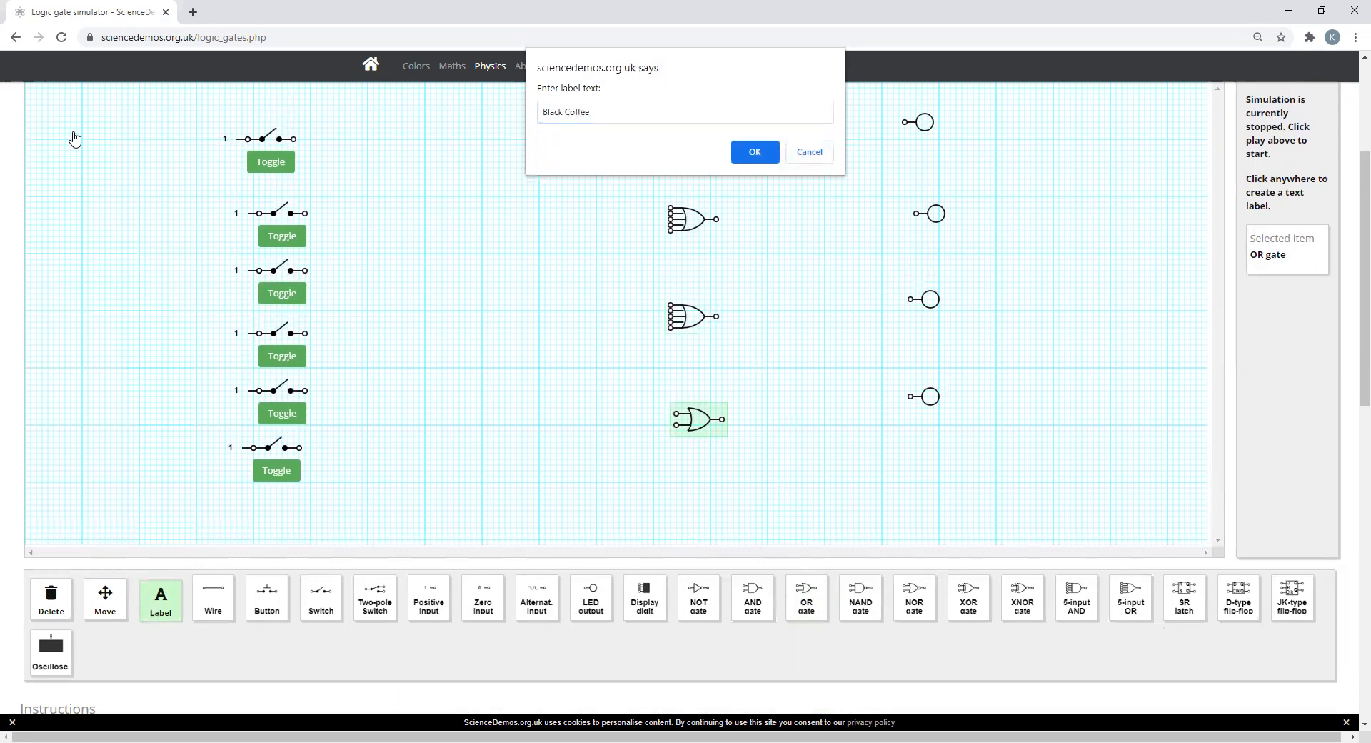
{"action": "key", "text": "Return"}
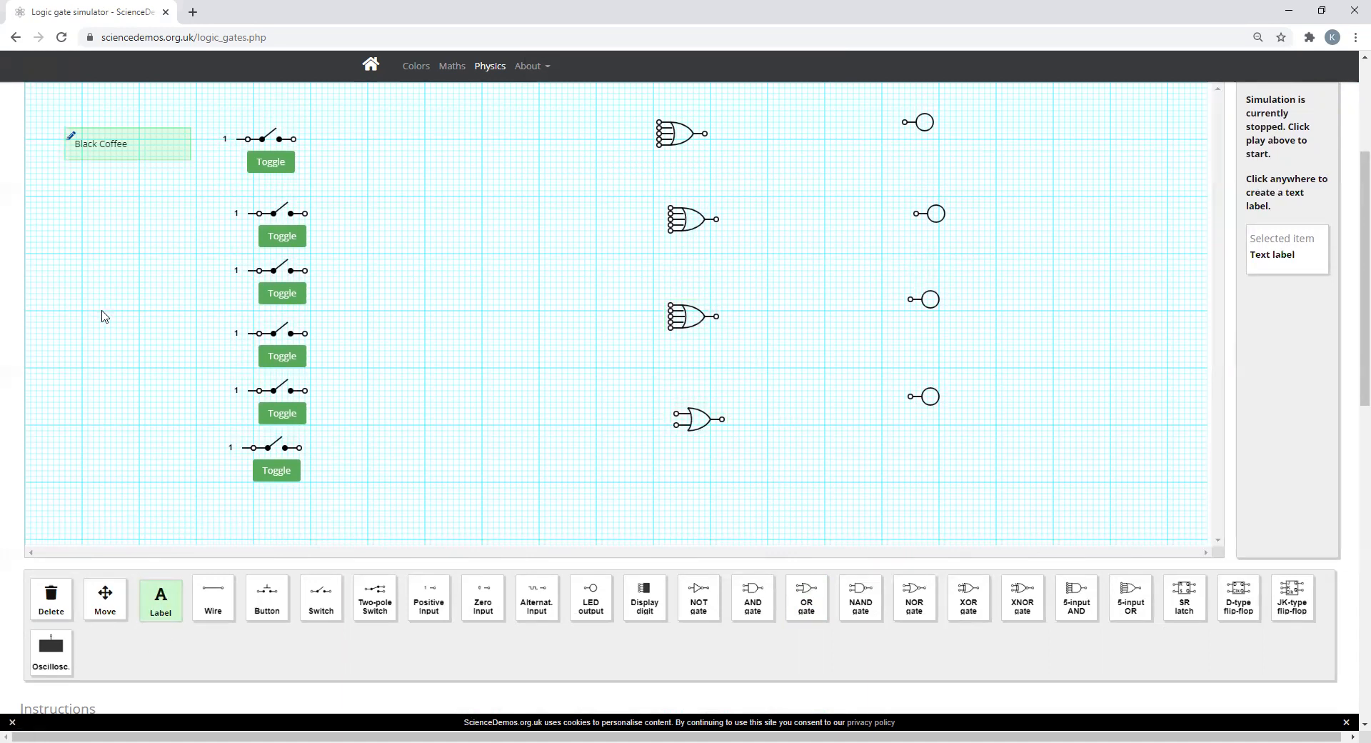
Step: Add the text label "White Coffee" to the left of the second switch's positive input
{"action": "left_click", "coordinate": [81, 224]}
{"action": "type", "text": "White Coffeee"}
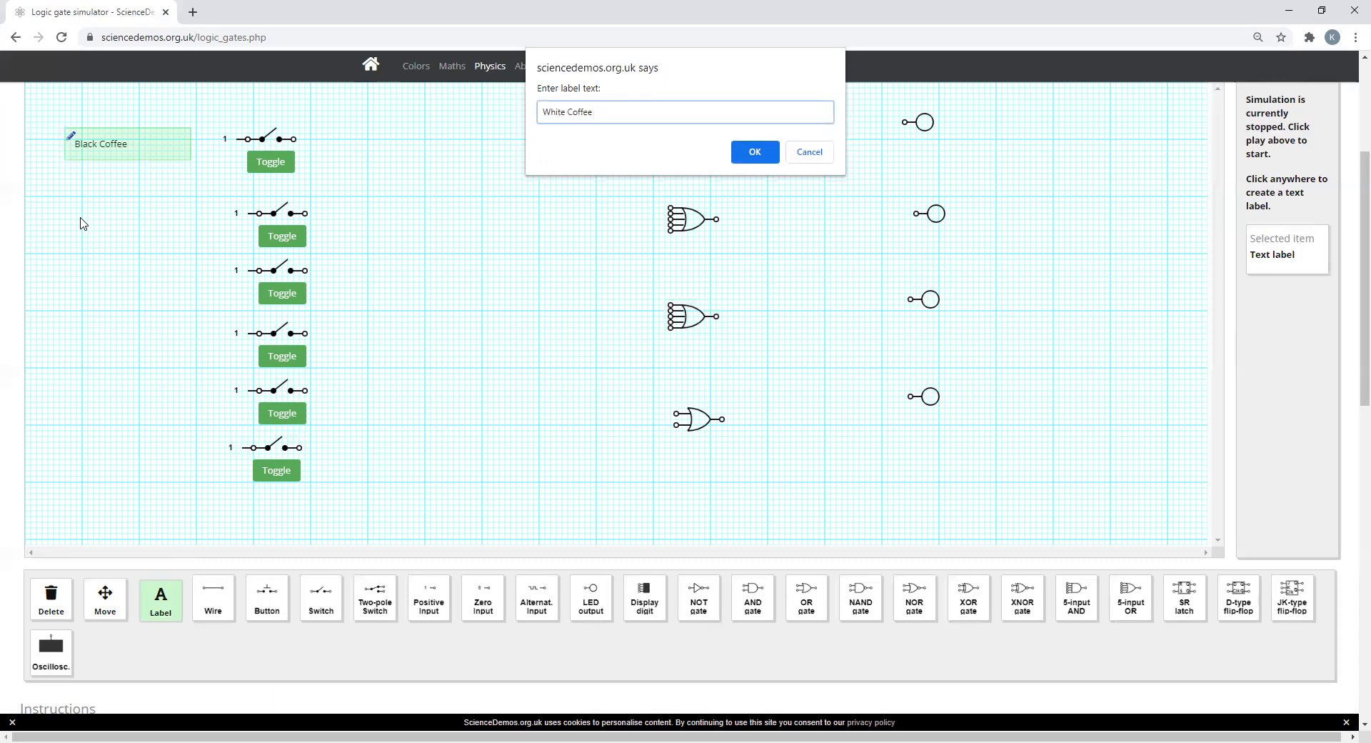
{"action": "key", "text": "Return"}
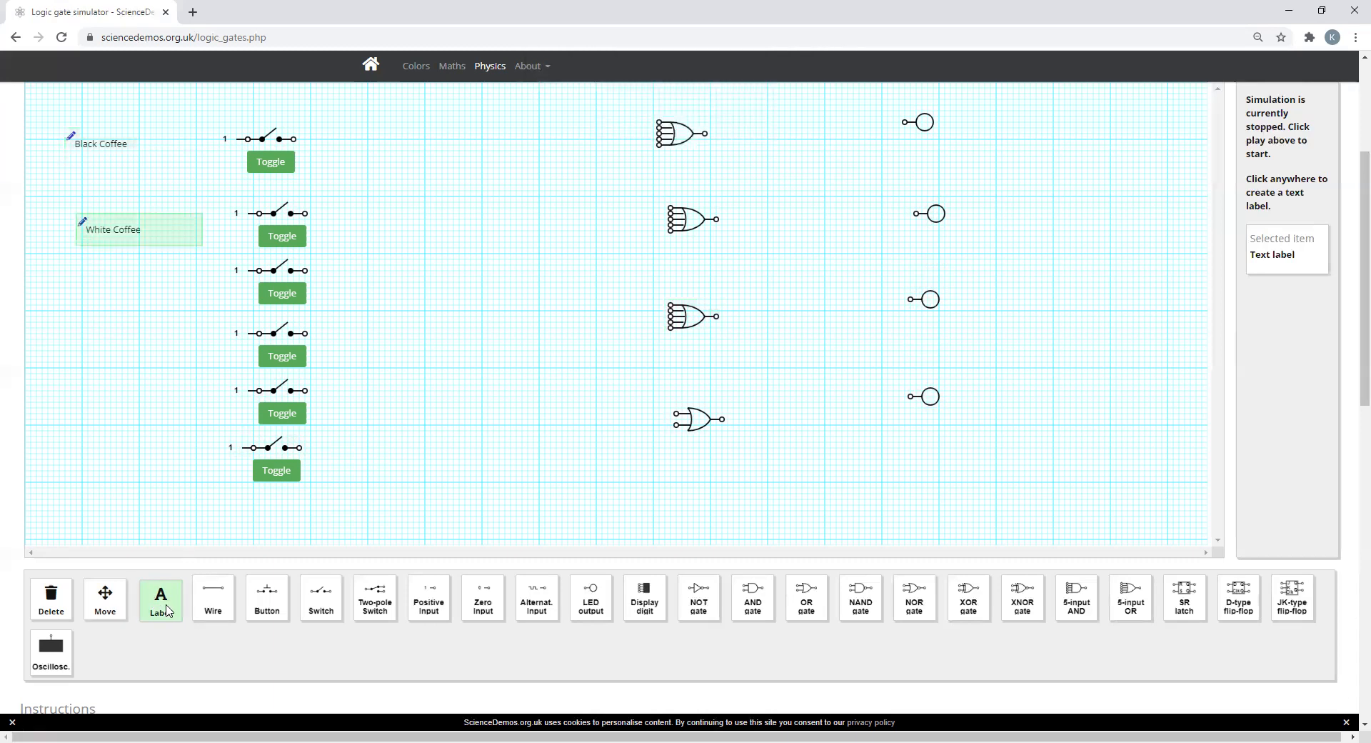
Step: Add the text label "Sweet Black Coffee" to the left of the third switch's positive input
{"action": "left_click", "coordinate": [93, 299]}
{"action": "type", "text": "Swee"}
{"action": "type", "text": "t Coffeee"}
{"action": "key", "text": "BackSpace"}
{"action": "key", "text": "BackSpace"}
{"action": "key", "text": "BackSpace"}
{"action": "key", "text": "BackSpace"}
{"action": "key", "text": "BackSpace"}
{"action": "key", "text": "BackSpace"}
{"action": "key", "text": "BackSpace"}
{"action": "key", "text": "BackSpace"}
{"action": "type", "text": "Black Coff"}
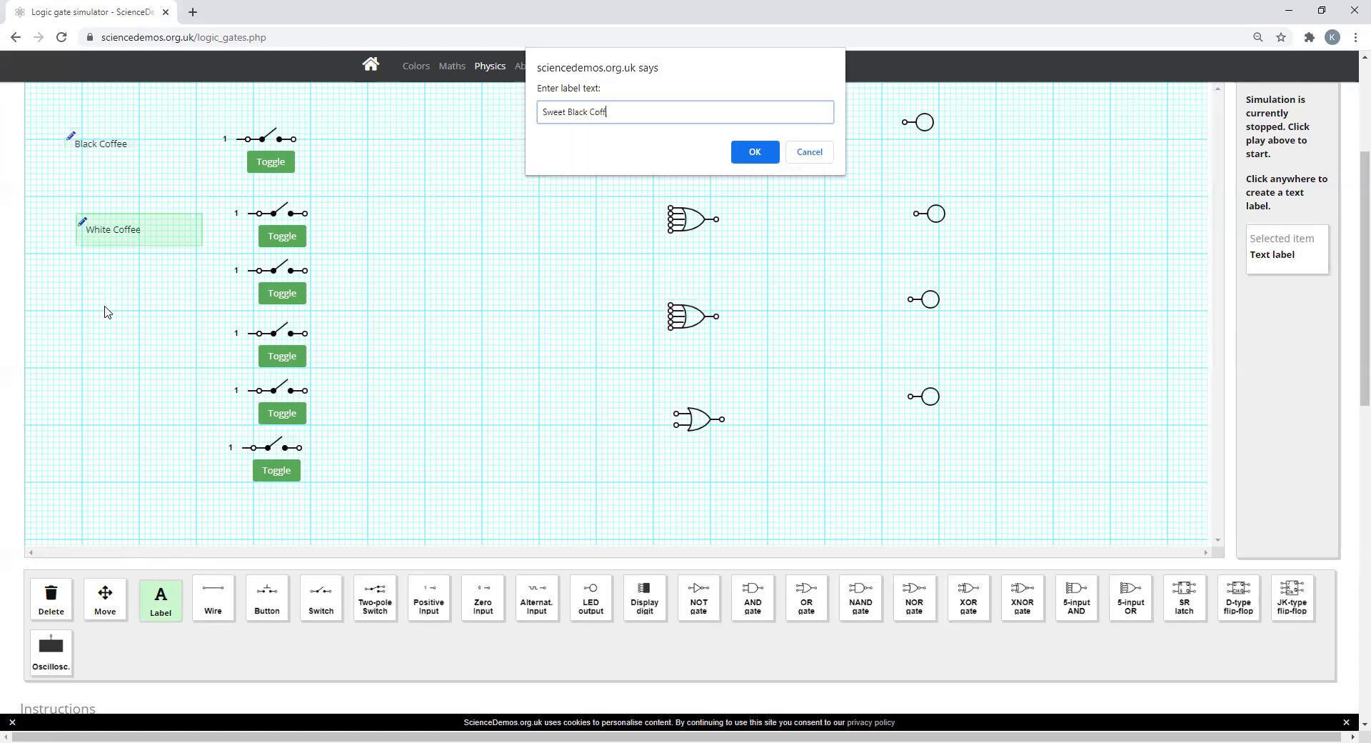
{"action": "type", "text": "ee"}
{"action": "key", "text": "Return"}
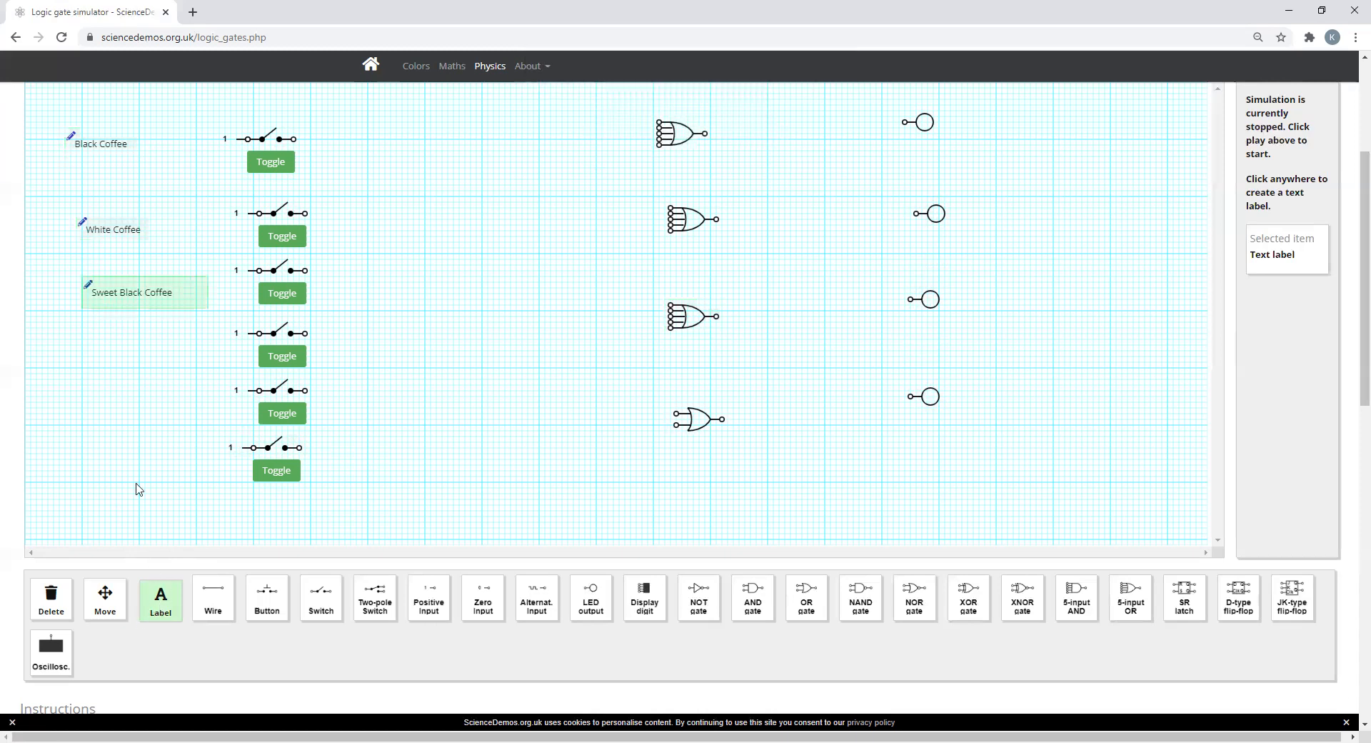
Step: Add the text label "Sweet White Coffee" to the left of the fourth switch's positive input
{"action": "left_click", "coordinate": [86, 350]}
{"action": "type", "text": "Swe"}
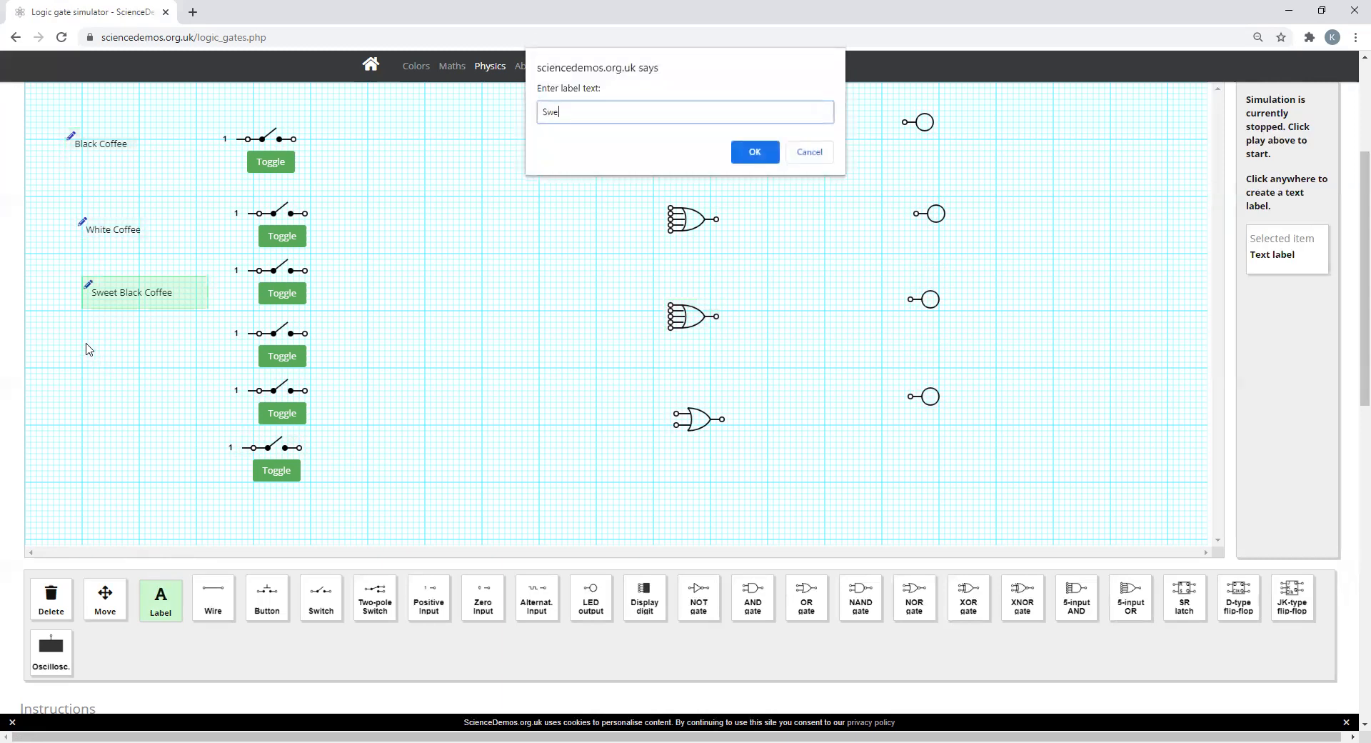
{"action": "type", "text": "et White Coffee"}
{"action": "left_click", "coordinate": [743, 152]}
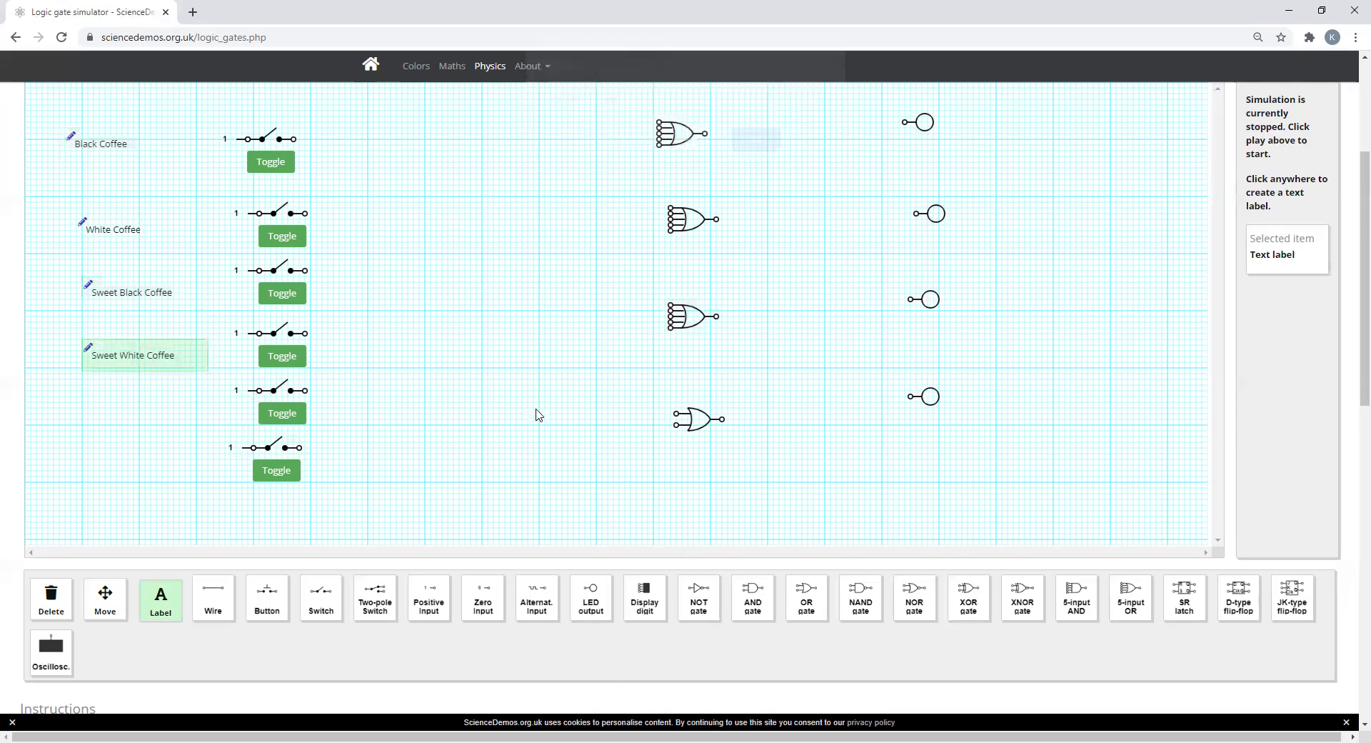
Step: Add the text label "Tea" to the left of the fifth switch's positive input
{"action": "left_click", "coordinate": [91, 410]}
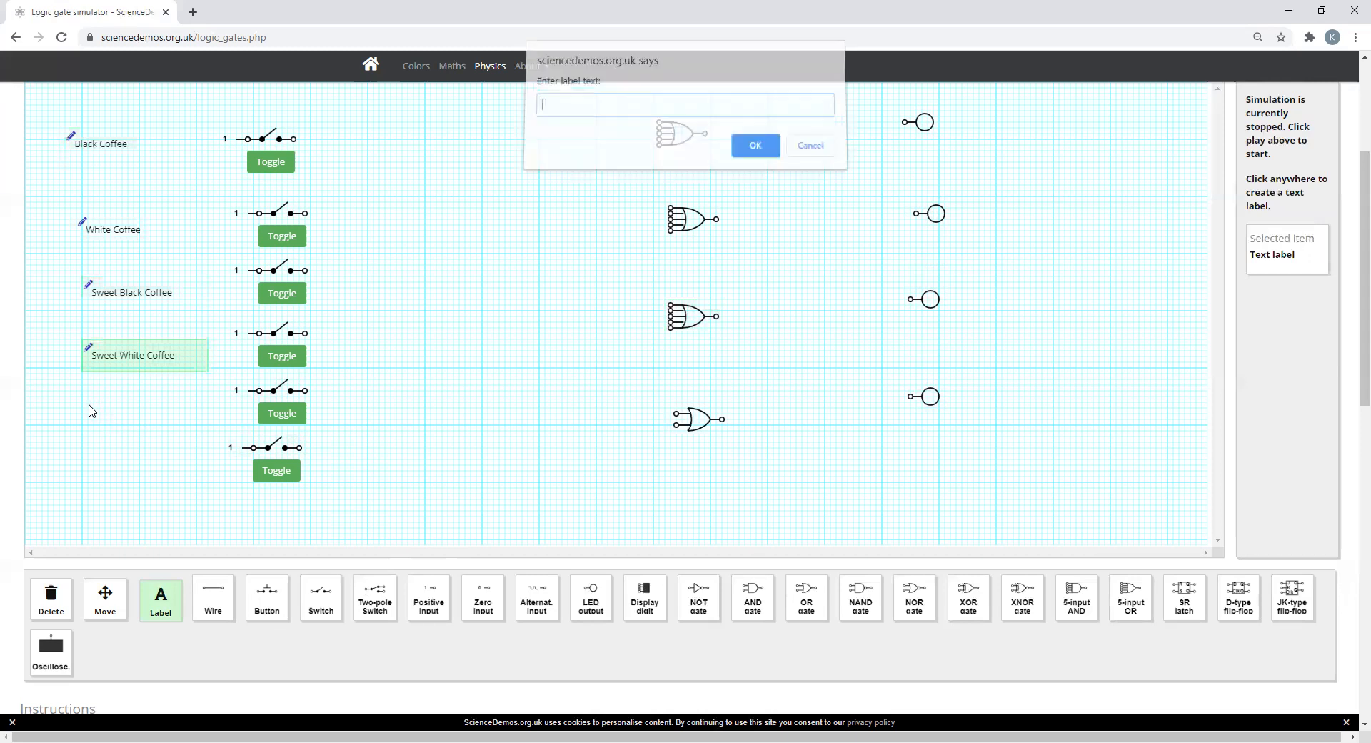
{"action": "type", "text": "Tea"}
{"action": "left_click", "coordinate": [748, 157]}
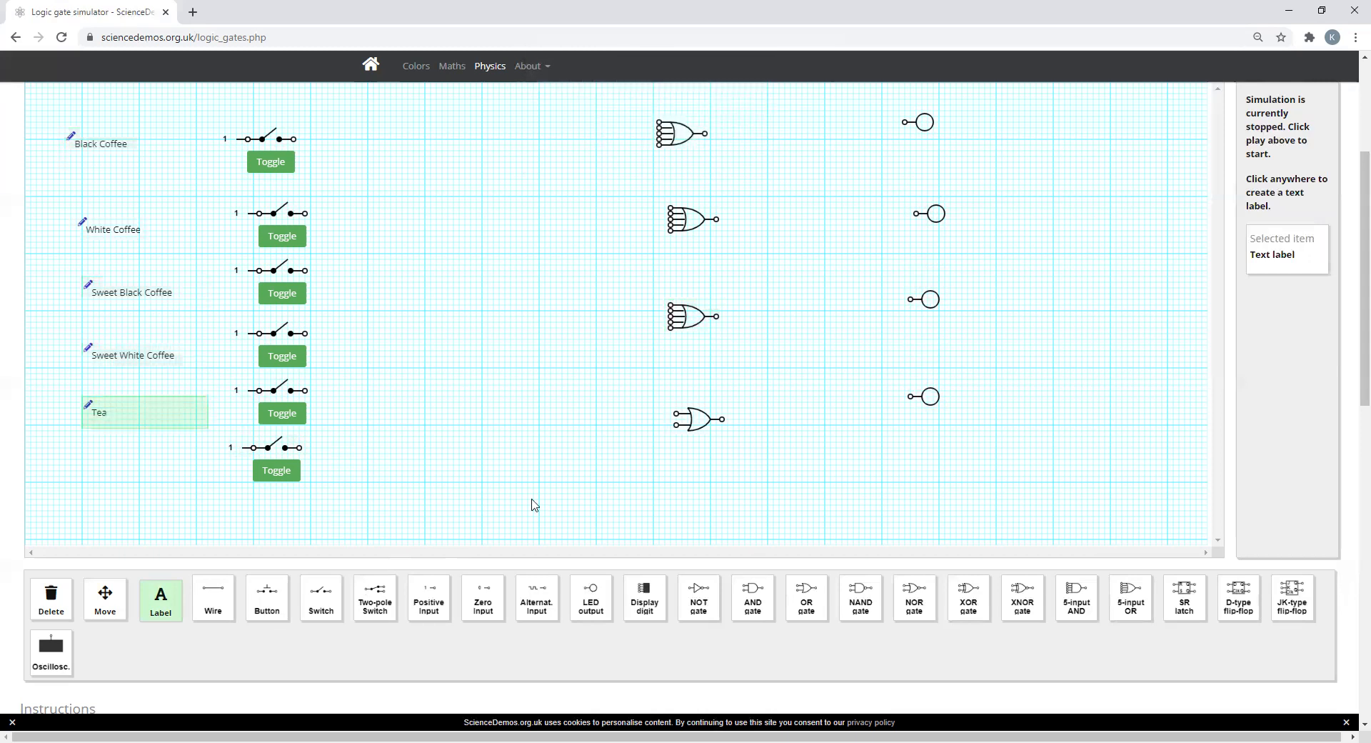
Step: Add the text label "Sweet Tea" to the left of the sixth switch's positive input
{"action": "left_click", "coordinate": [90, 462]}
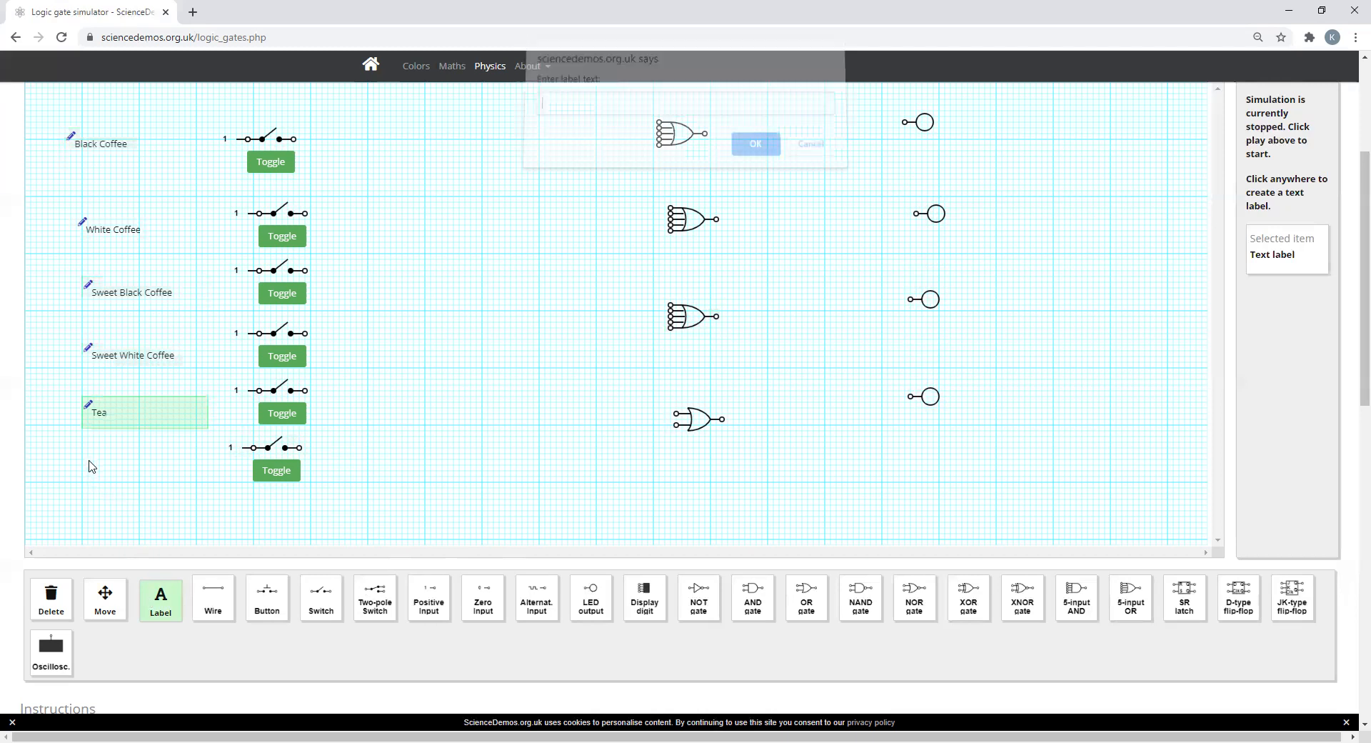
{"action": "type", "text": "Sweet Tea"}
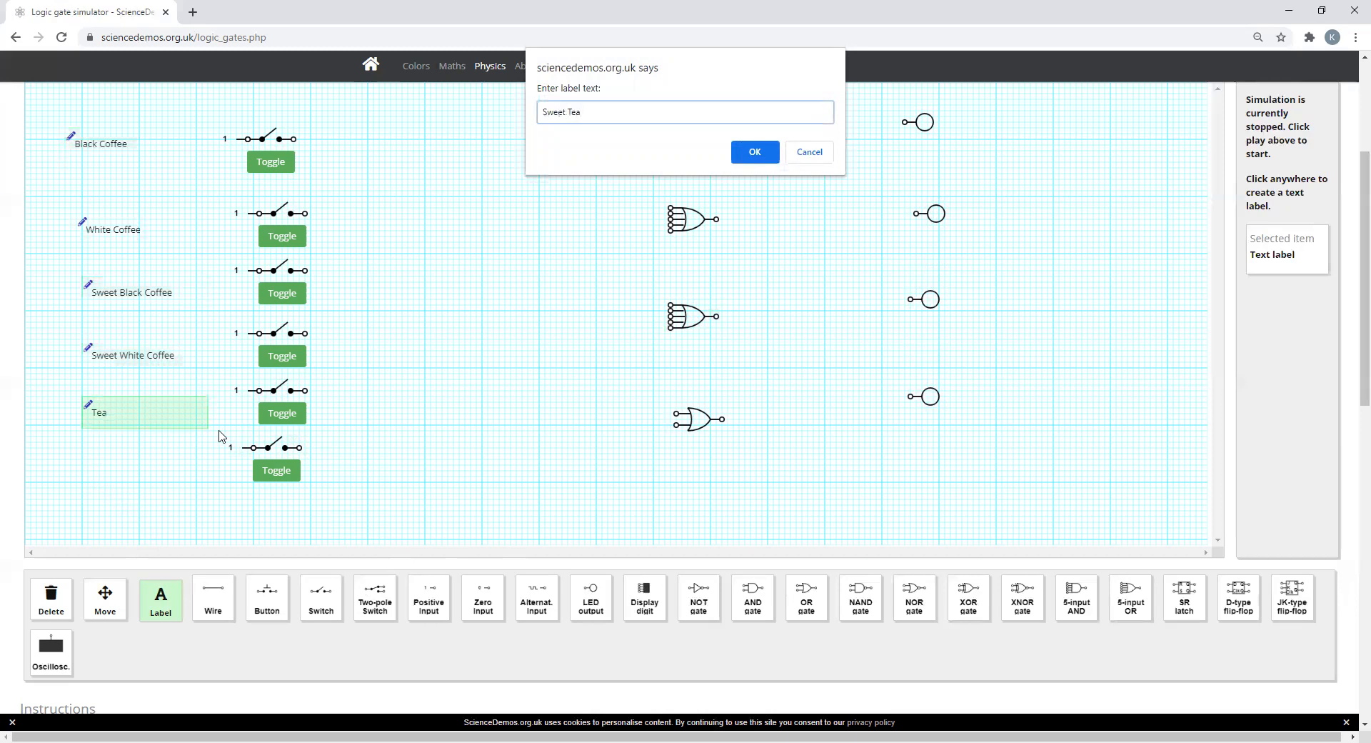
{"action": "key", "text": "Return"}
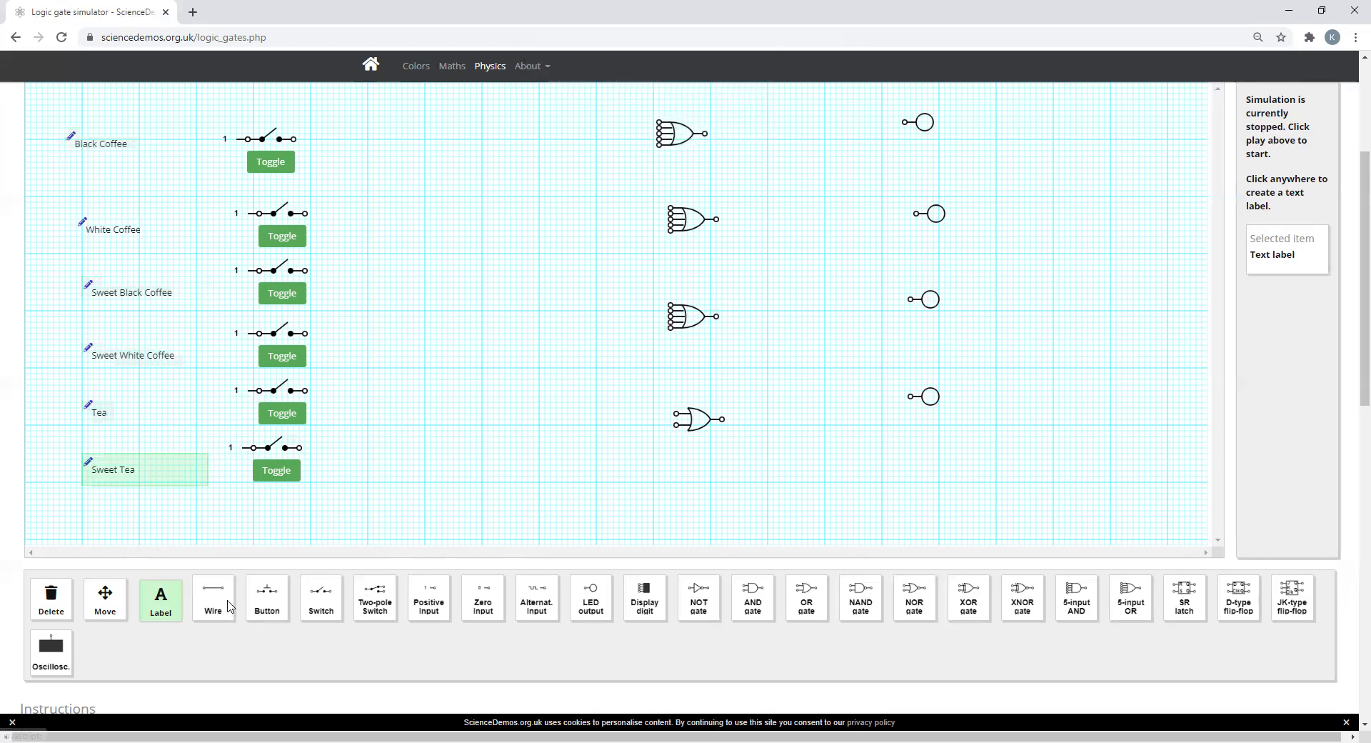
Step: Add the text labels "Coffee" beside the first LED output and "Milk" beside the second
{"action": "left_click", "coordinate": [978, 126]}
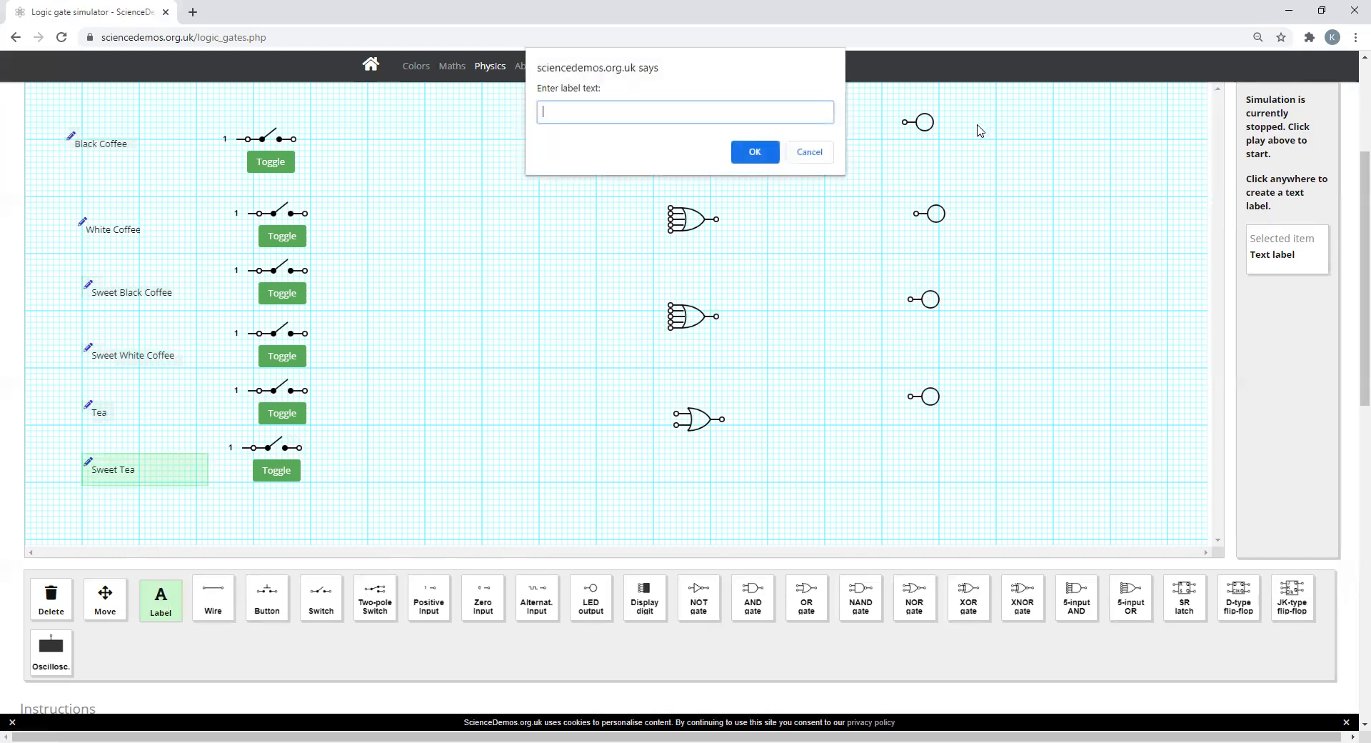
{"action": "type", "text": "Coffee"}
{"action": "key", "text": "Return"}
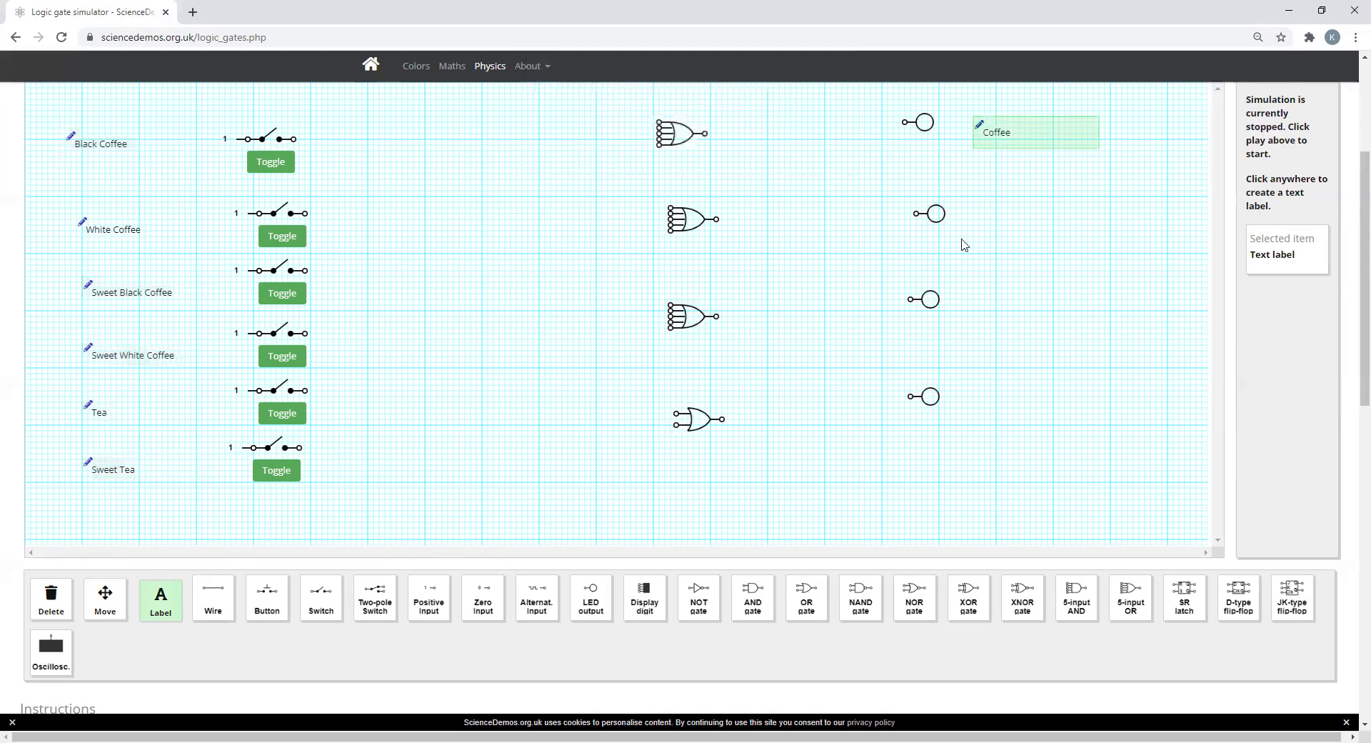
{"action": "left_click", "coordinate": [989, 222]}
{"action": "type", "text": "Milk"}
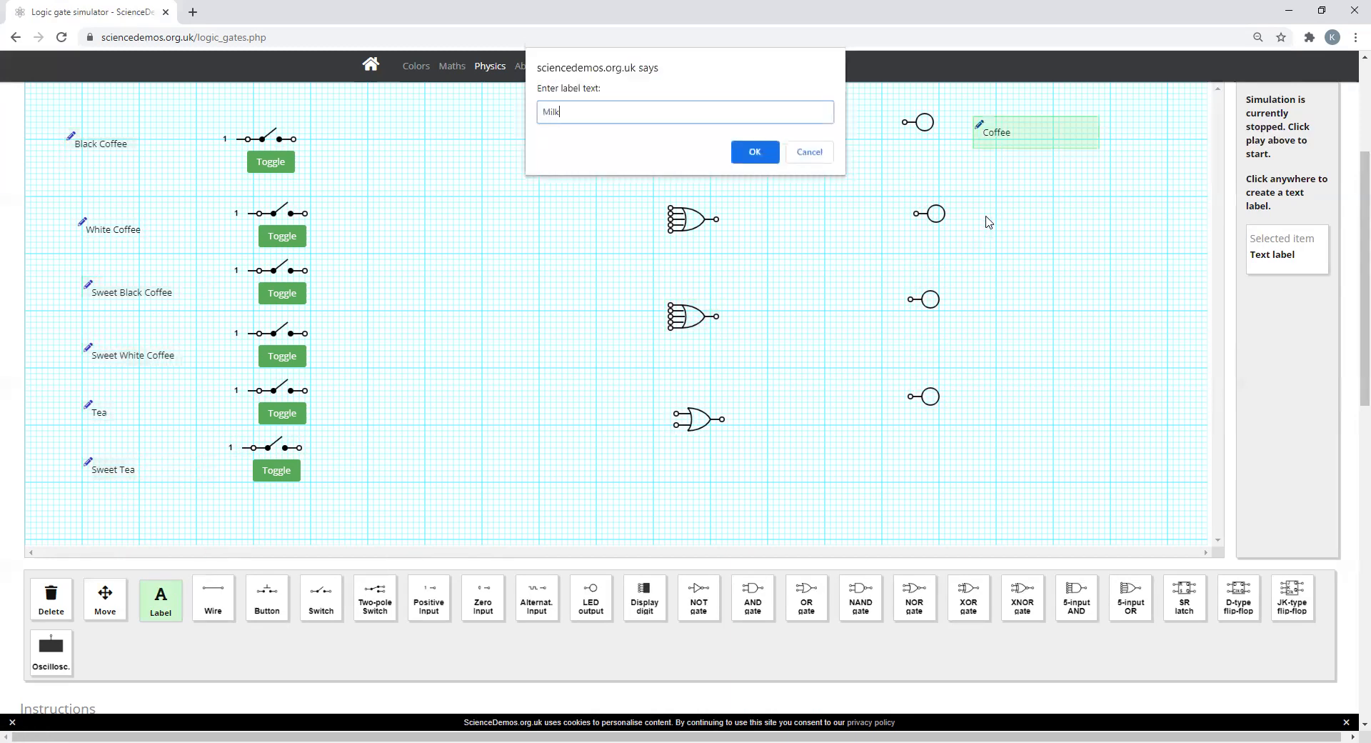
{"action": "key", "text": "Return"}
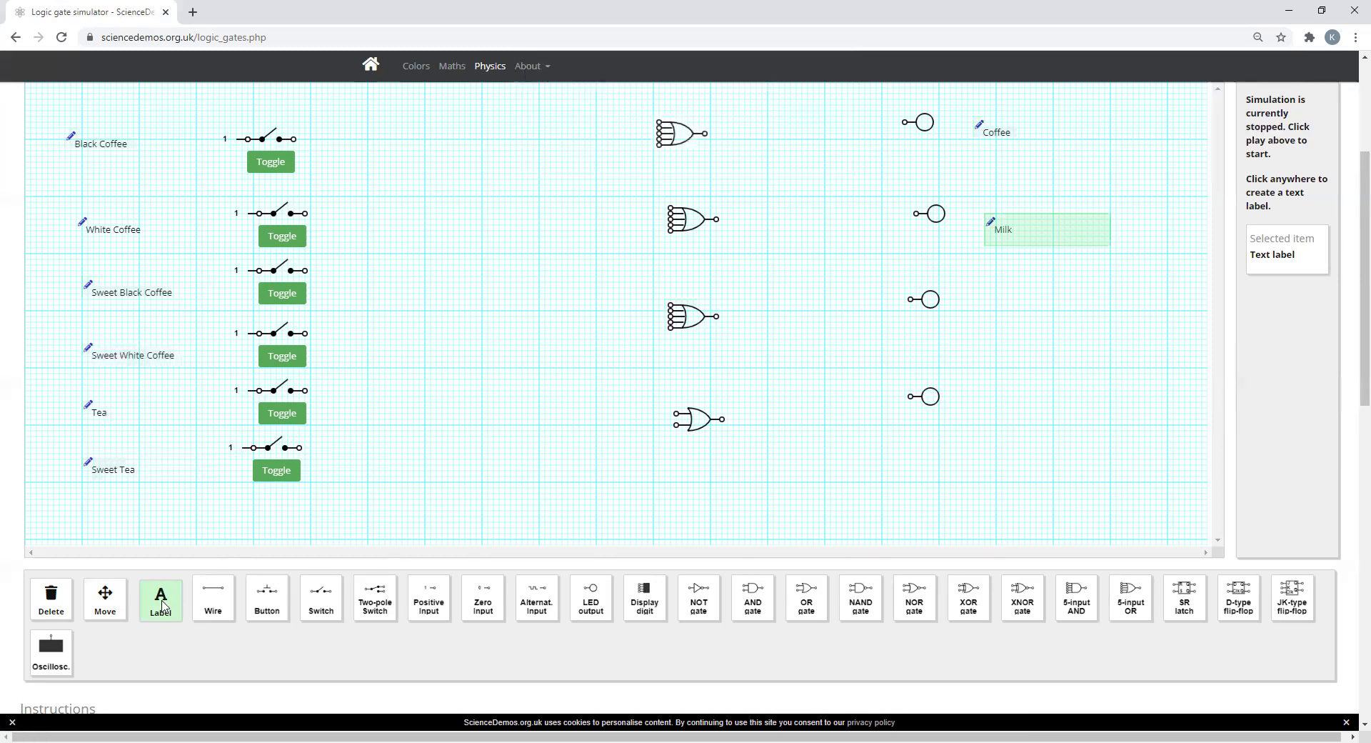
Step: Add the text labels "Sugar" beside the third LED output and "Tea" beside the fourth
{"action": "left_click", "coordinate": [991, 310]}
{"action": "type", "text": "Sugar"}
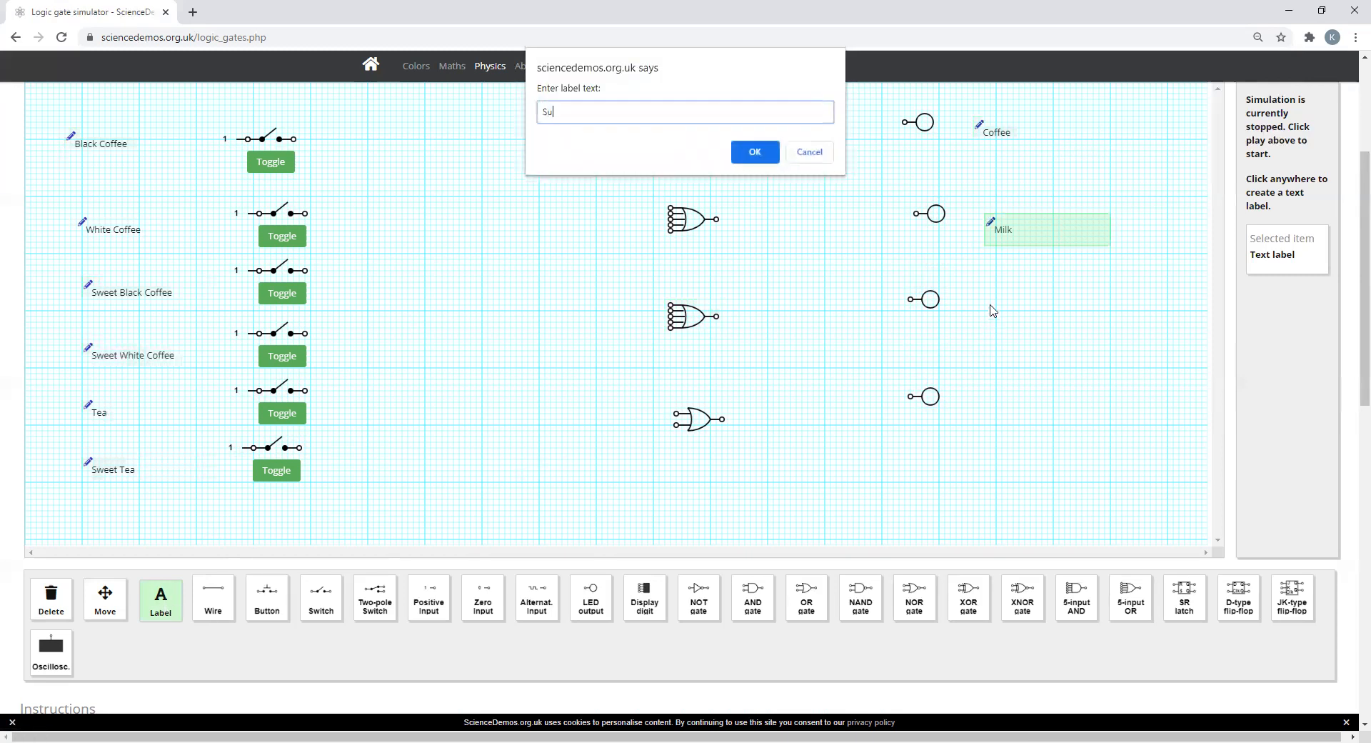
{"action": "left_click", "coordinate": [743, 149]}
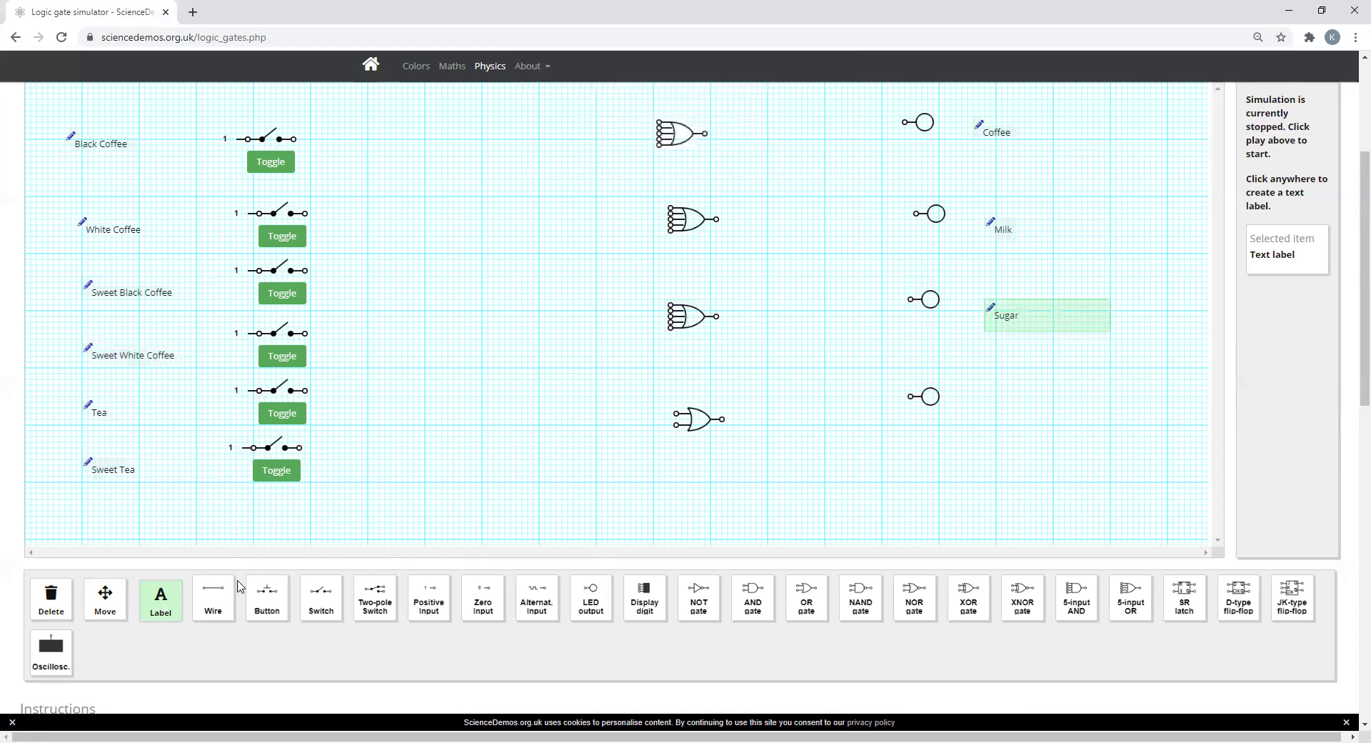
{"action": "left_click", "coordinate": [997, 405]}
{"action": "type", "text": "Tea"}
{"action": "key", "text": "Return"}
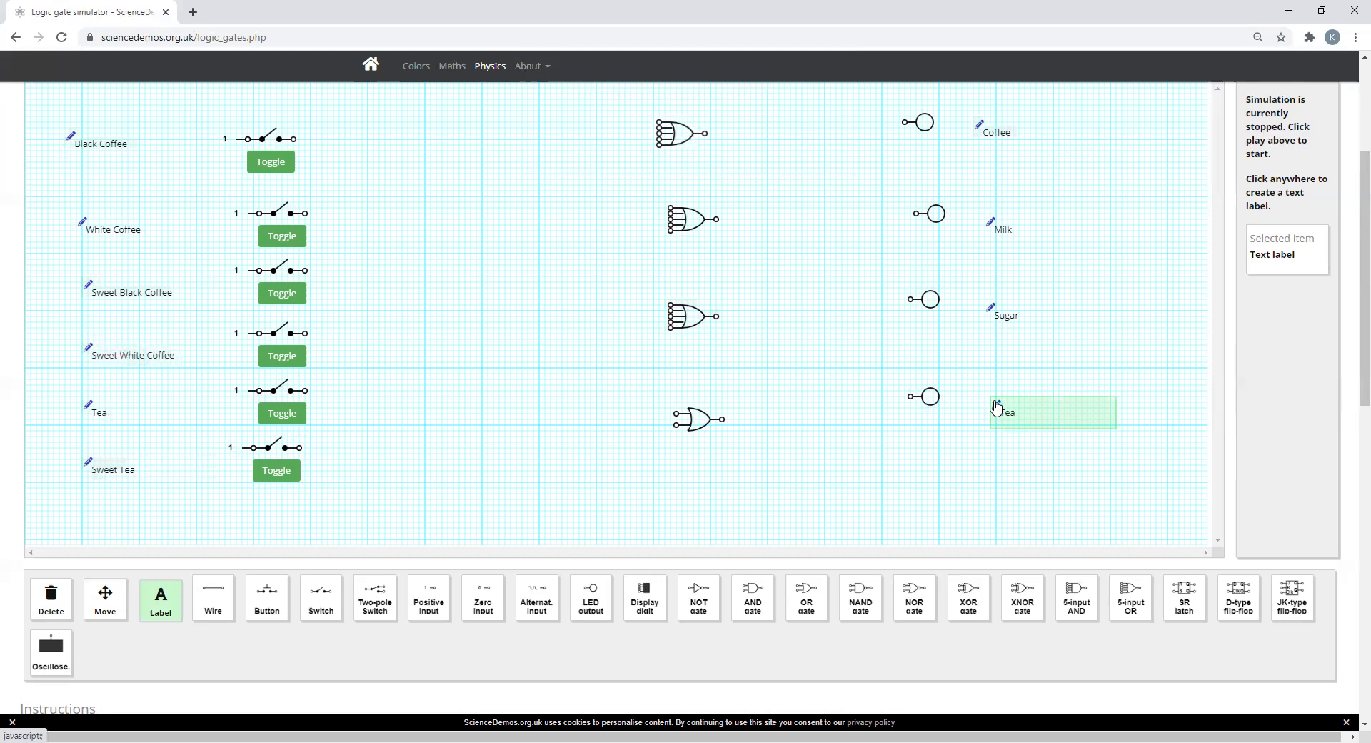
Step: Wire the output of each of the four OR gates to the LED output in its row
{"action": "left_click", "coordinate": [218, 599]}
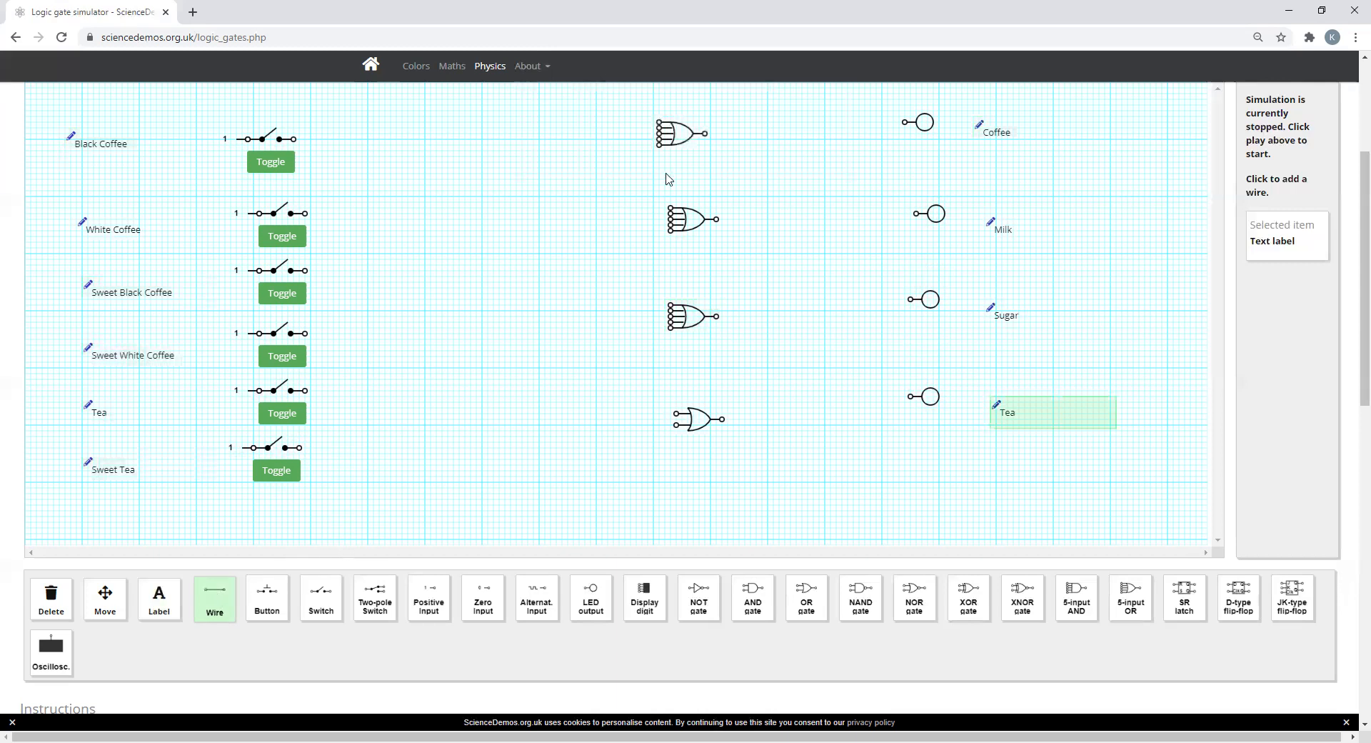
{"action": "mouse_move", "coordinate": [705, 135]}
{"action": "left_mouse_down"}
{"action": "mouse_move", "coordinate": [845, 116]}
{"action": "mouse_move", "coordinate": [906, 127]}
{"action": "left_mouse_up"}
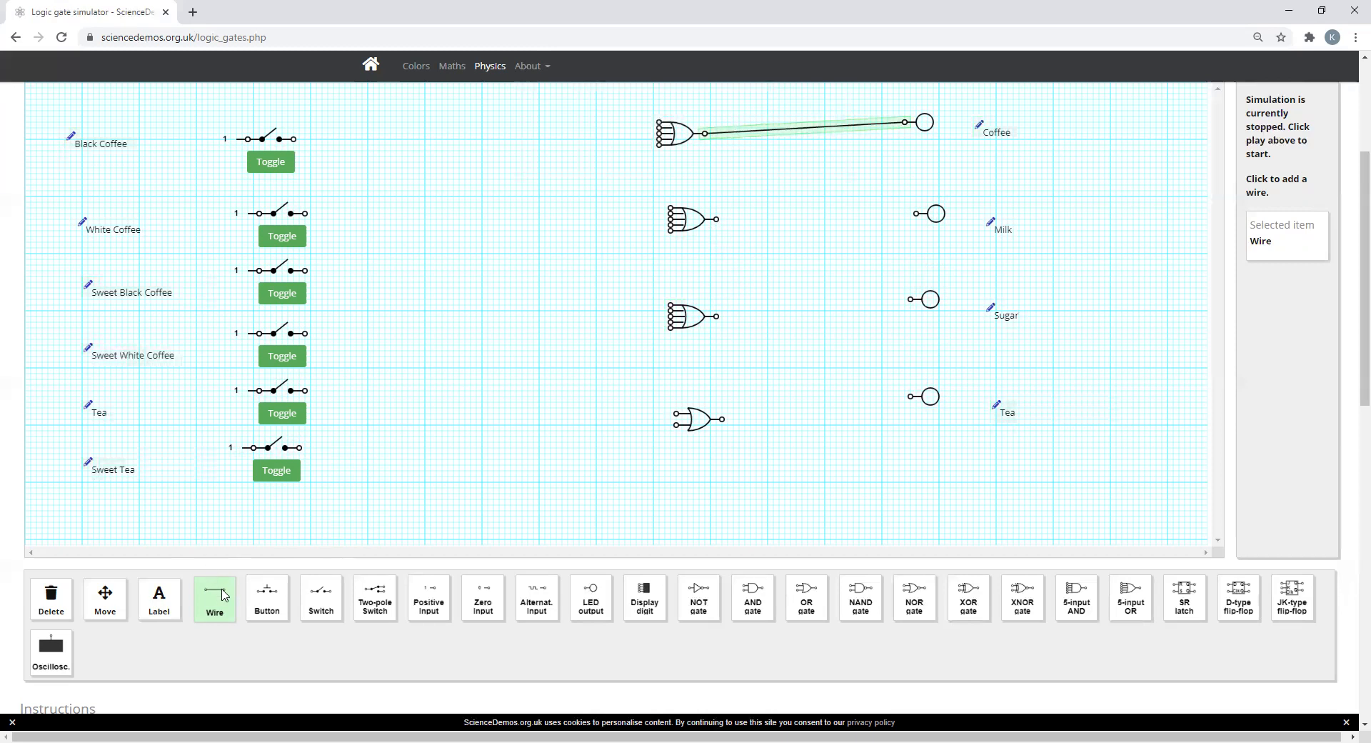
{"action": "left_click", "coordinate": [717, 220]}
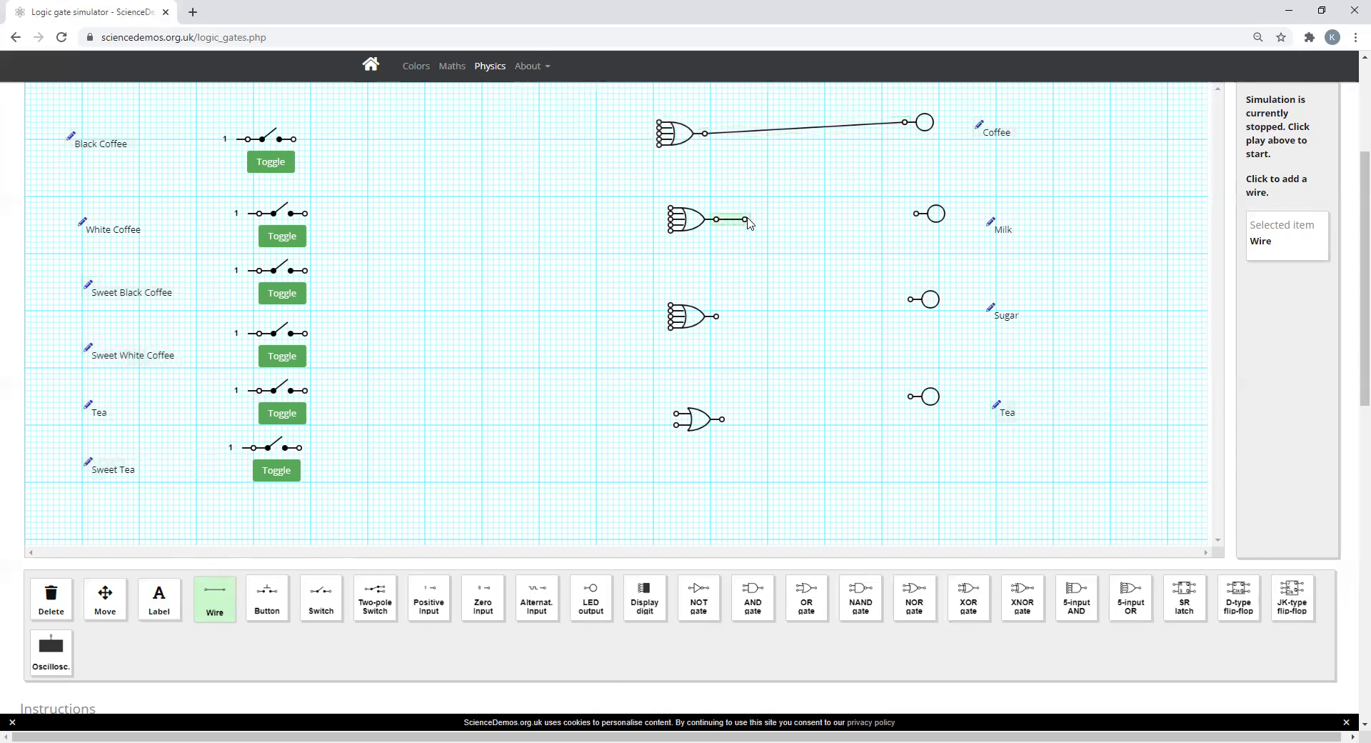
{"action": "left_click_drag", "start_coordinate": [747, 218], "coordinate": [918, 216]}
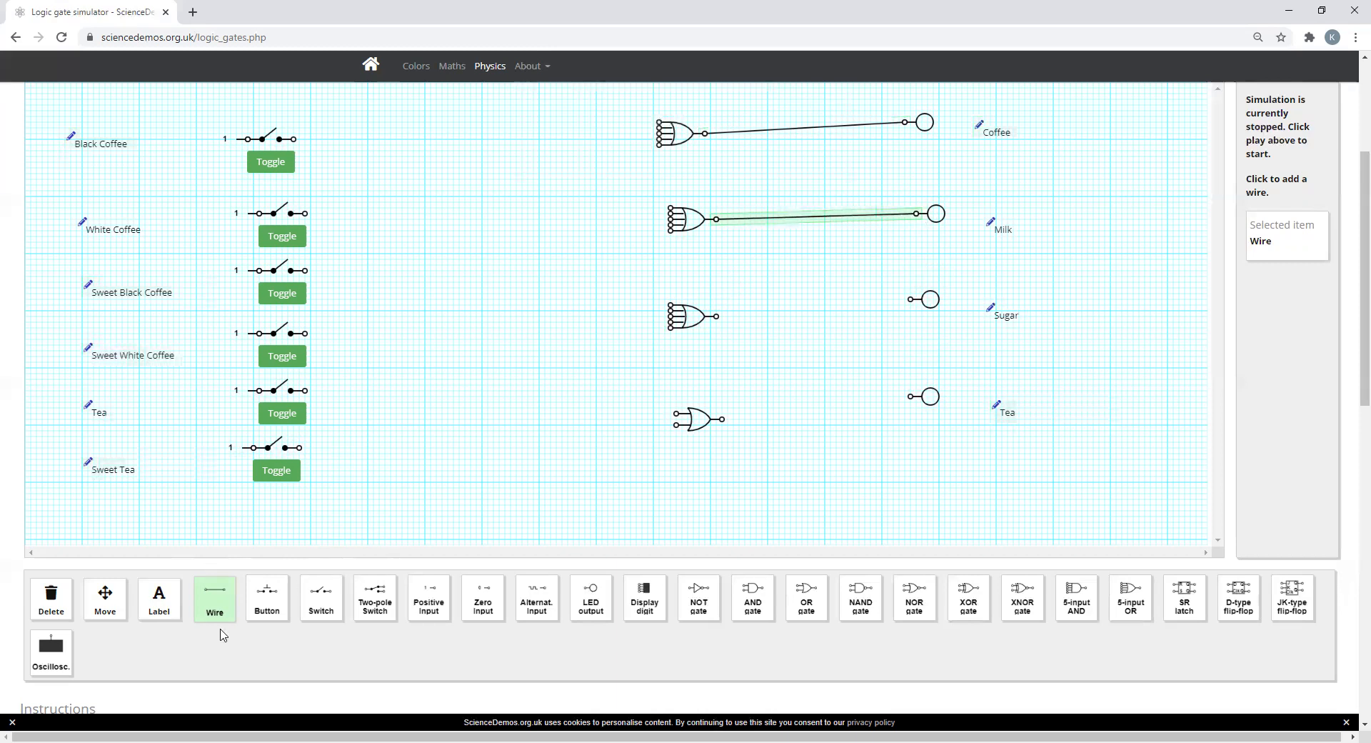
{"action": "left_click_drag", "start_coordinate": [717, 316], "coordinate": [911, 299]}
{"action": "left_click_drag", "start_coordinate": [722, 419], "coordinate": [912, 401]}
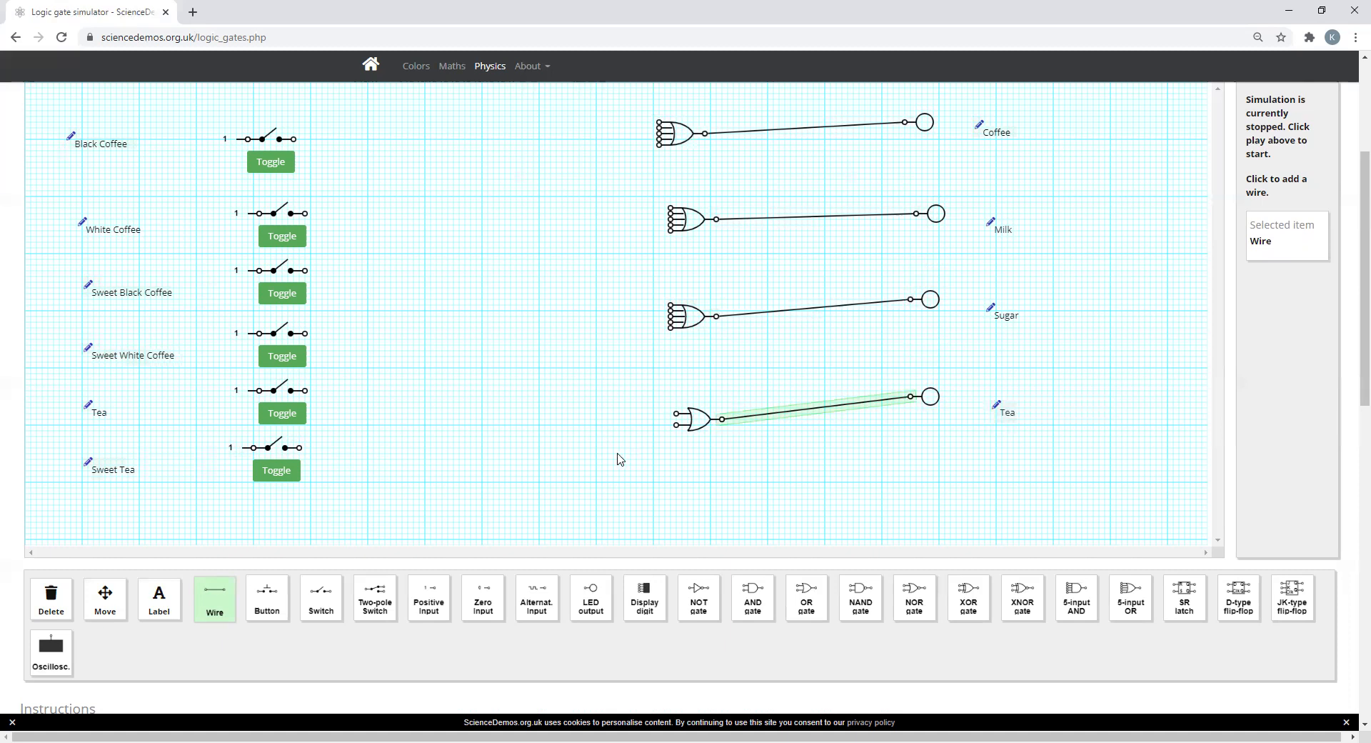
Step: Wire the Black Coffee switch to the Coffee OR gate, and the White Coffee switch to the Coffee and Milk OR gates
{"action": "left_click_drag", "start_coordinate": [295, 143], "coordinate": [661, 127]}
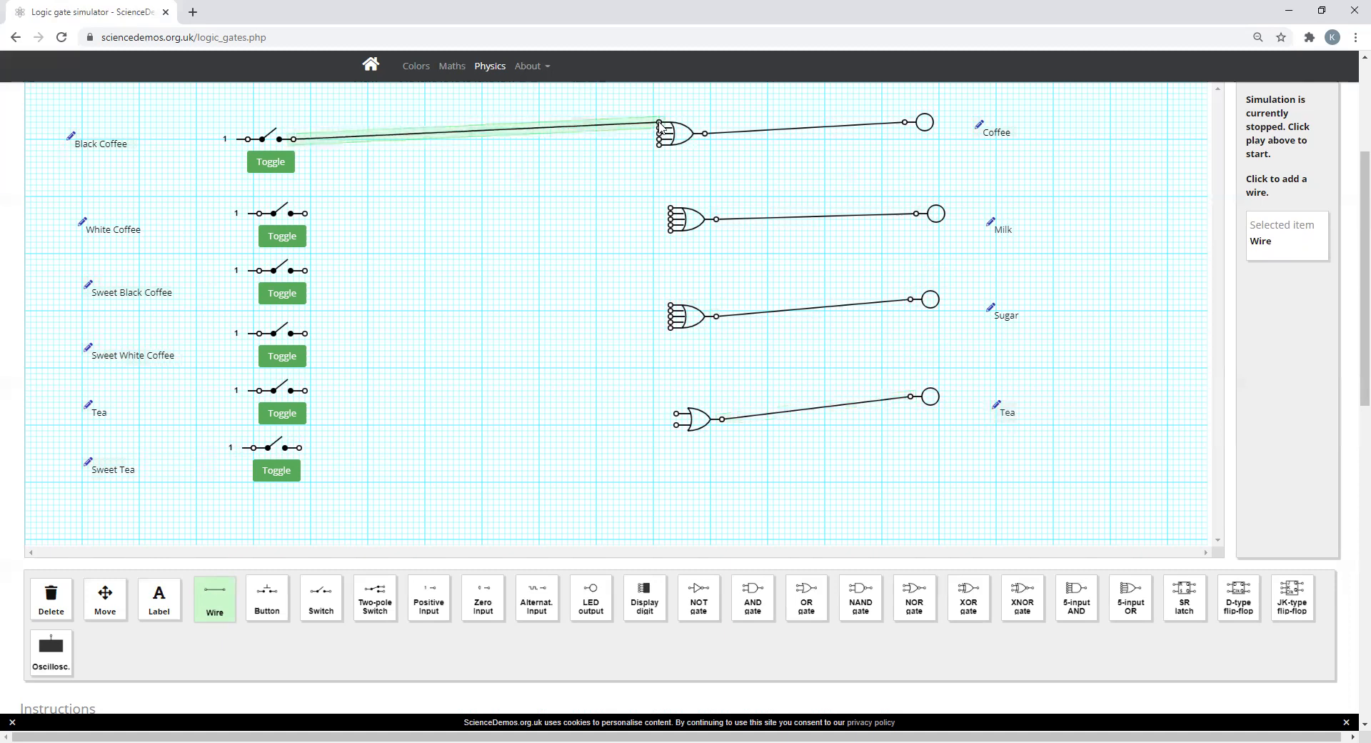
{"action": "left_click_drag", "start_coordinate": [306, 214], "coordinate": [662, 132]}
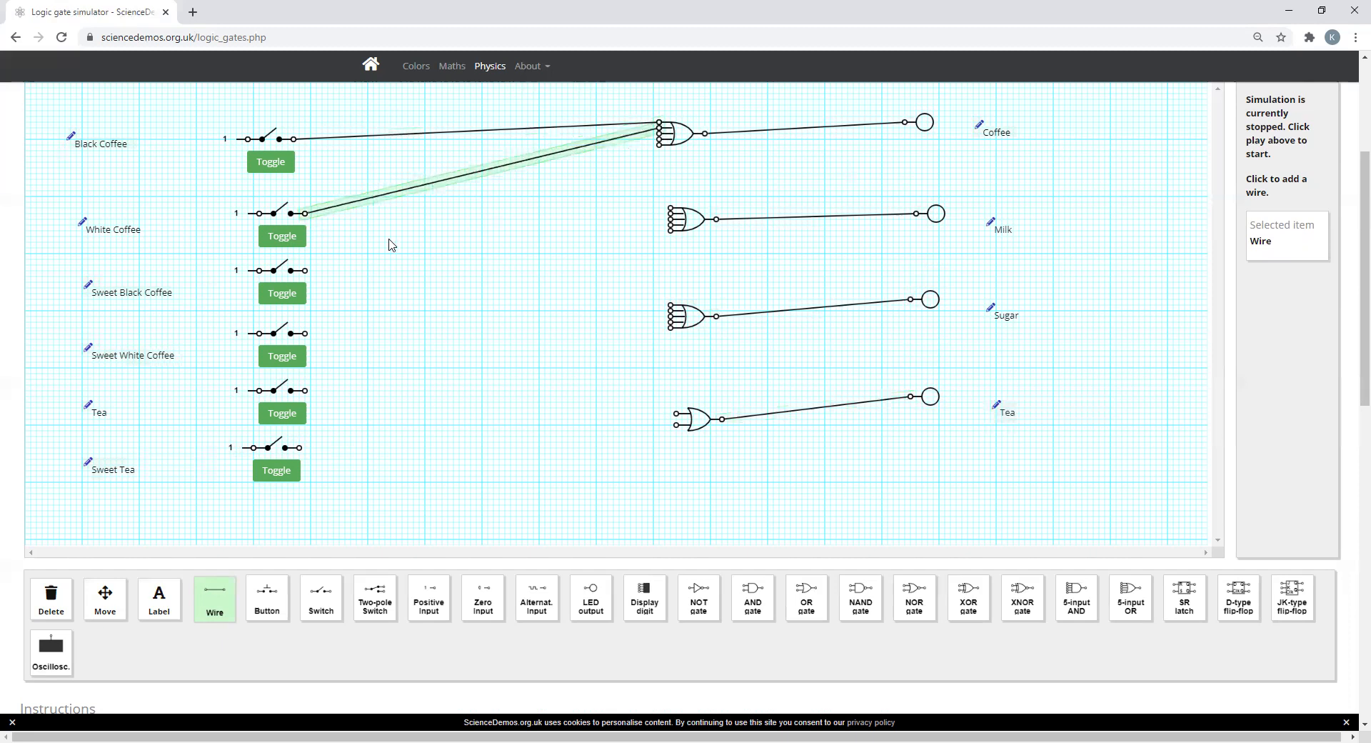
{"action": "left_click_drag", "start_coordinate": [306, 218], "coordinate": [669, 209]}
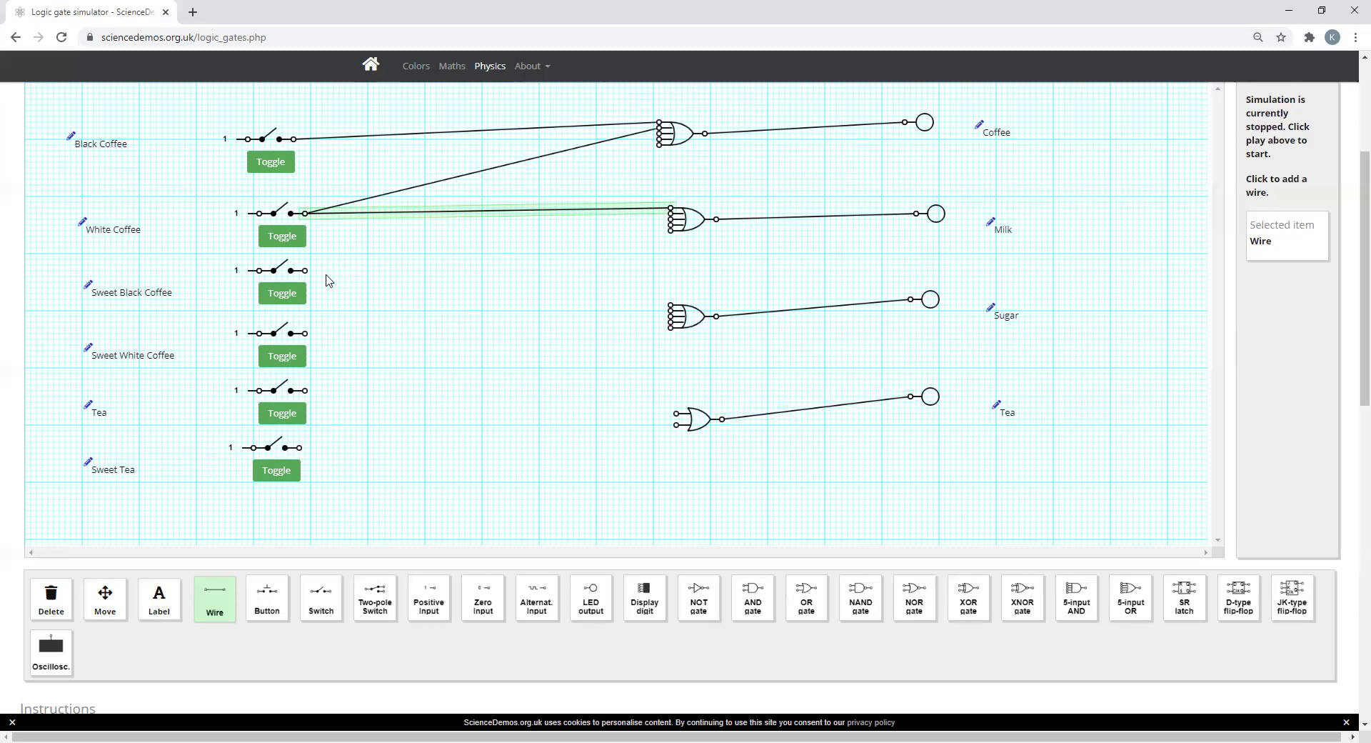
Step: Wire the Sweet Black Coffee switch to free inputs on the Coffee and Sugar OR gates
{"action": "left_click", "coordinate": [304, 271]}
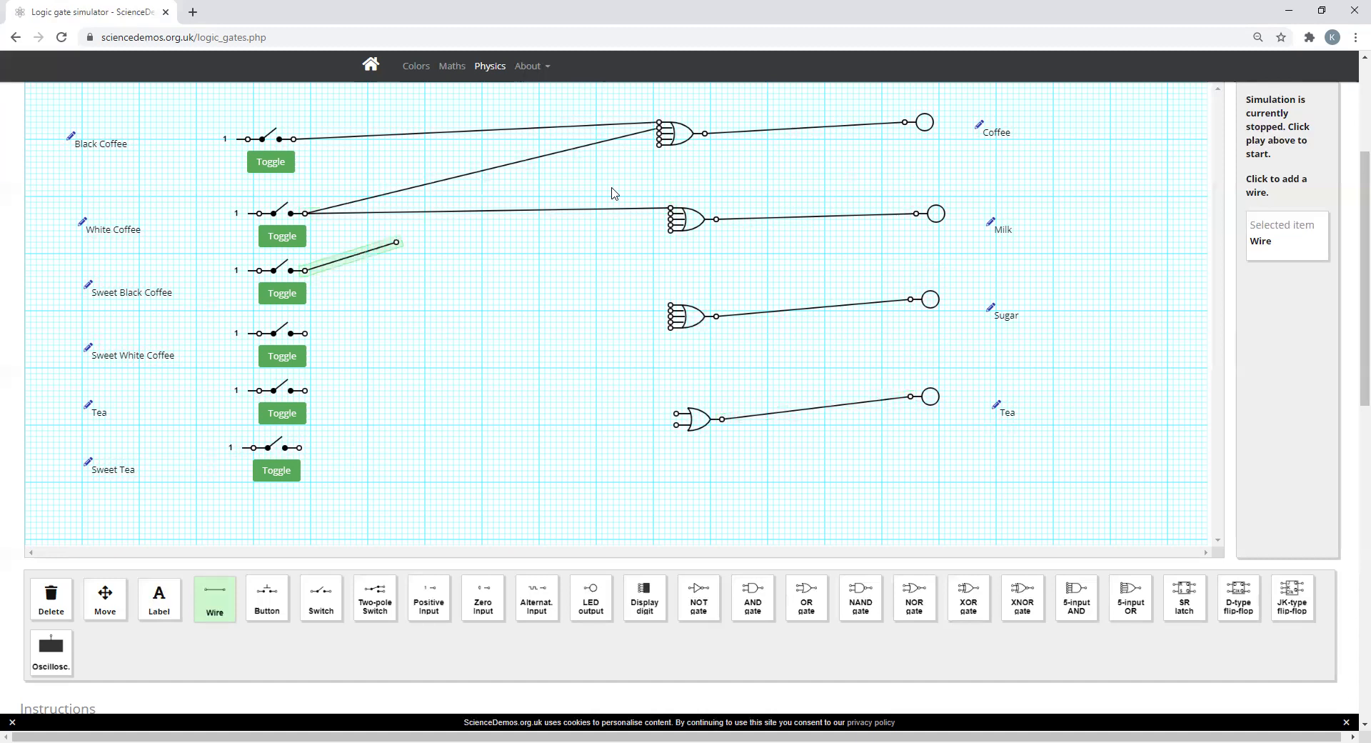
{"action": "left_click", "coordinate": [659, 136]}
{"action": "left_click", "coordinate": [304, 271]}
{"action": "left_click", "coordinate": [670, 307]}
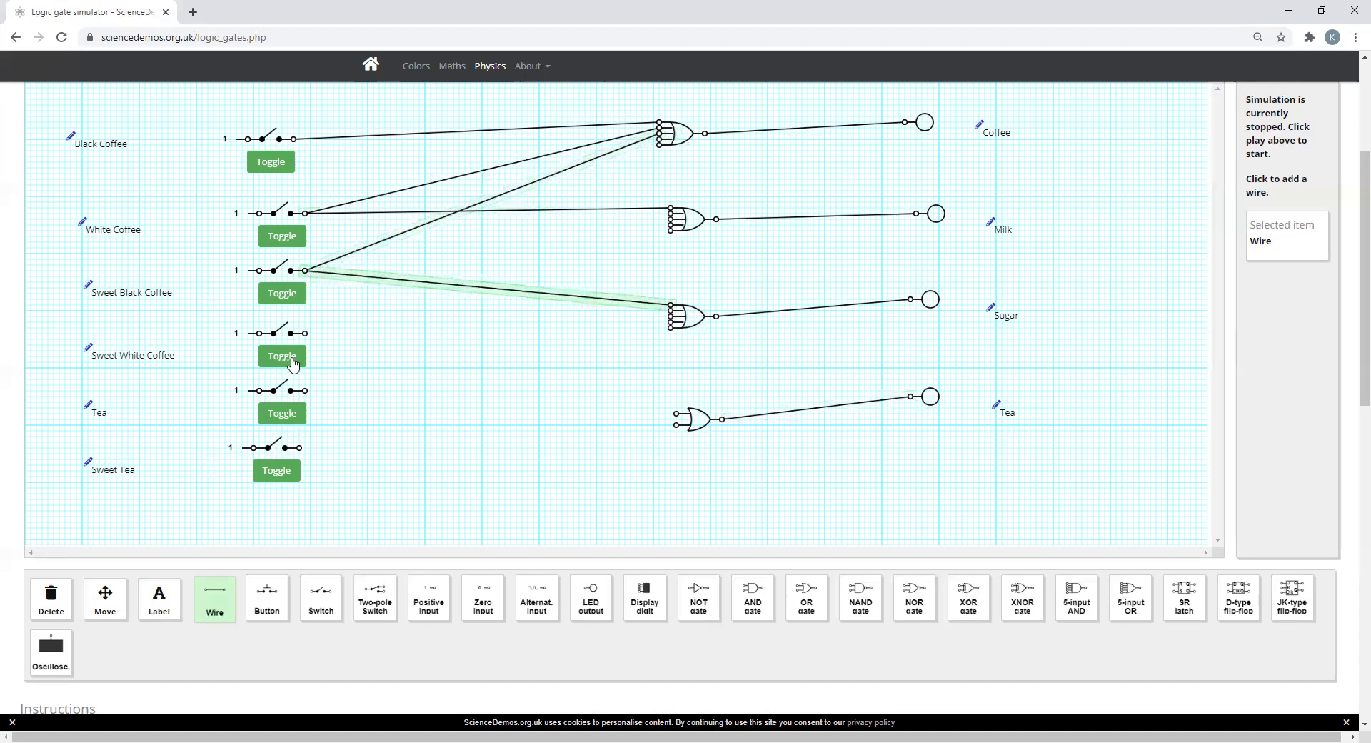
Step: Wire the Sweet White Coffee switch to free inputs on the Coffee, Milk and Sugar OR gates
{"action": "left_click", "coordinate": [305, 333]}
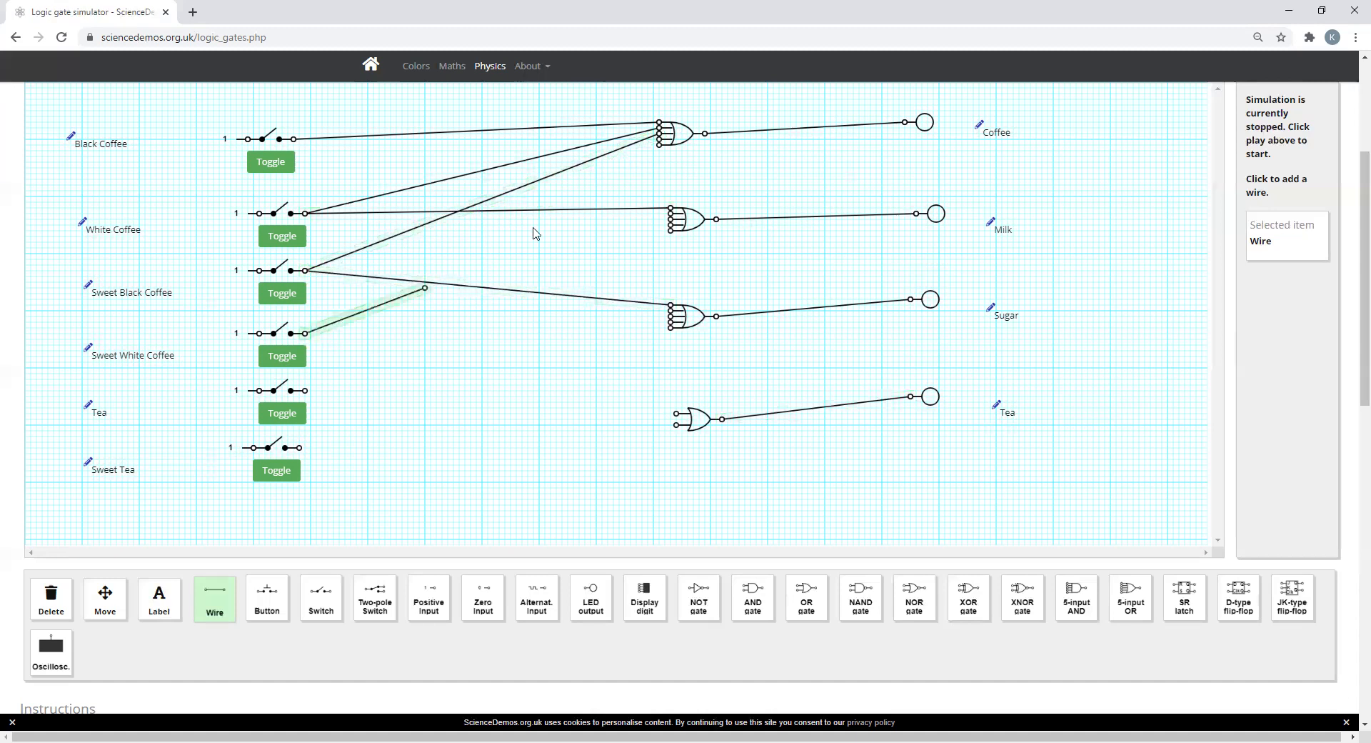
{"action": "left_click", "coordinate": [659, 145]}
{"action": "left_click", "coordinate": [305, 333]}
{"action": "left_click", "coordinate": [670, 220]}
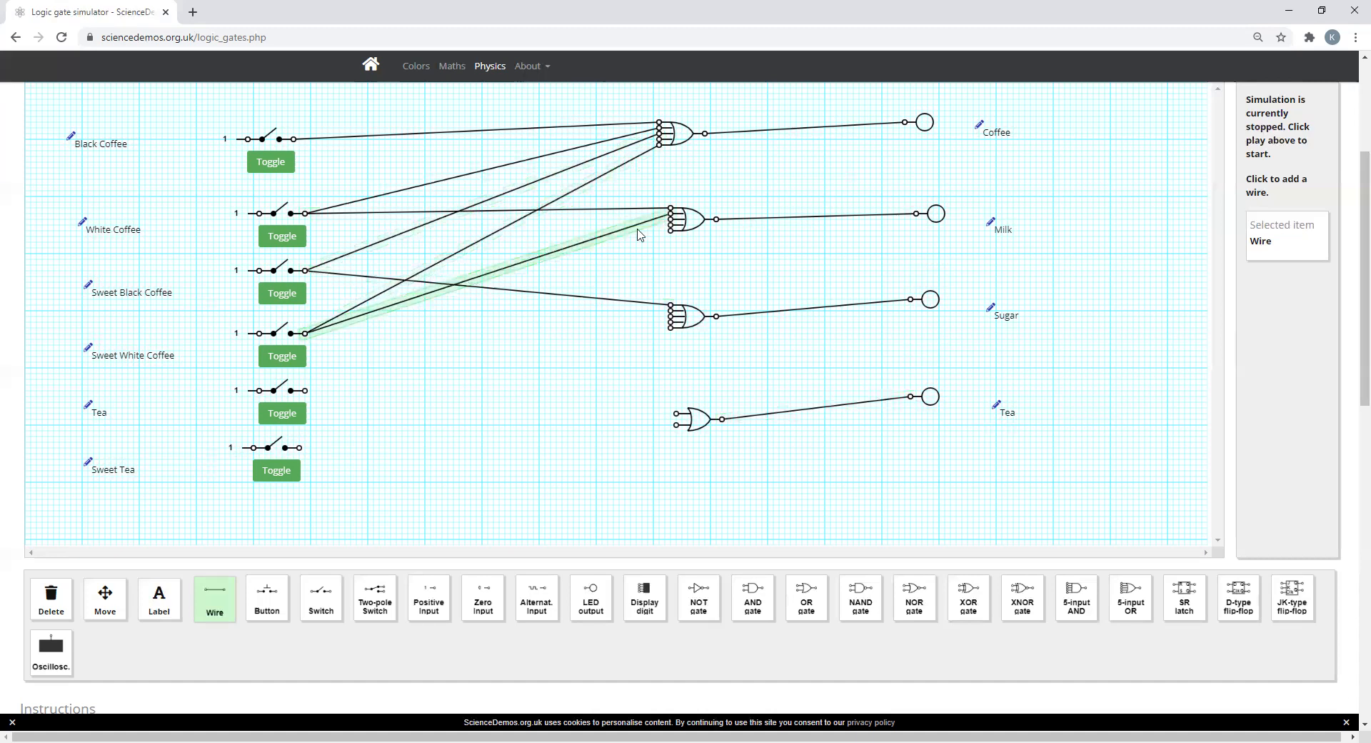
{"action": "left_click", "coordinate": [305, 334]}
{"action": "left_click", "coordinate": [671, 313]}
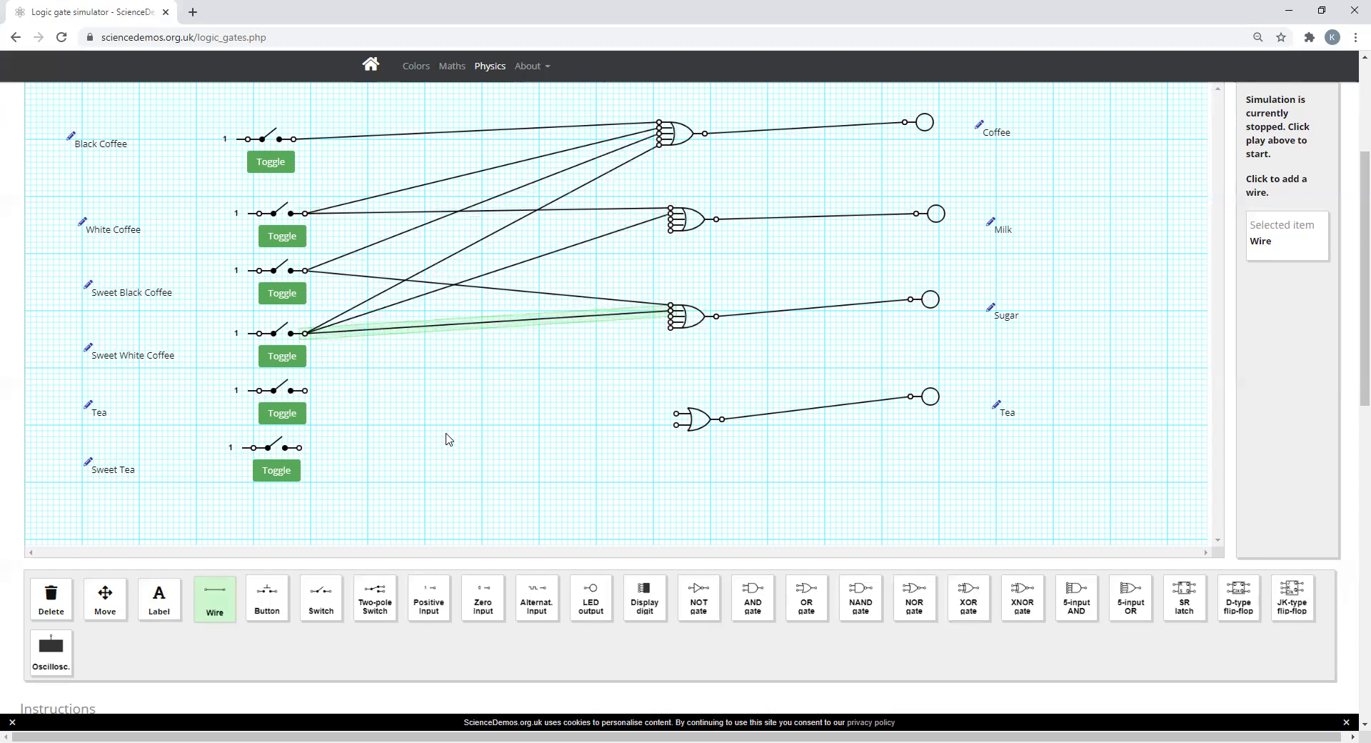
Step: Wire the Tea switch to a free input on the Milk OR gate and the upper input of the Tea OR gate
{"action": "left_click", "coordinate": [306, 392]}
{"action": "left_click", "coordinate": [667, 229]}
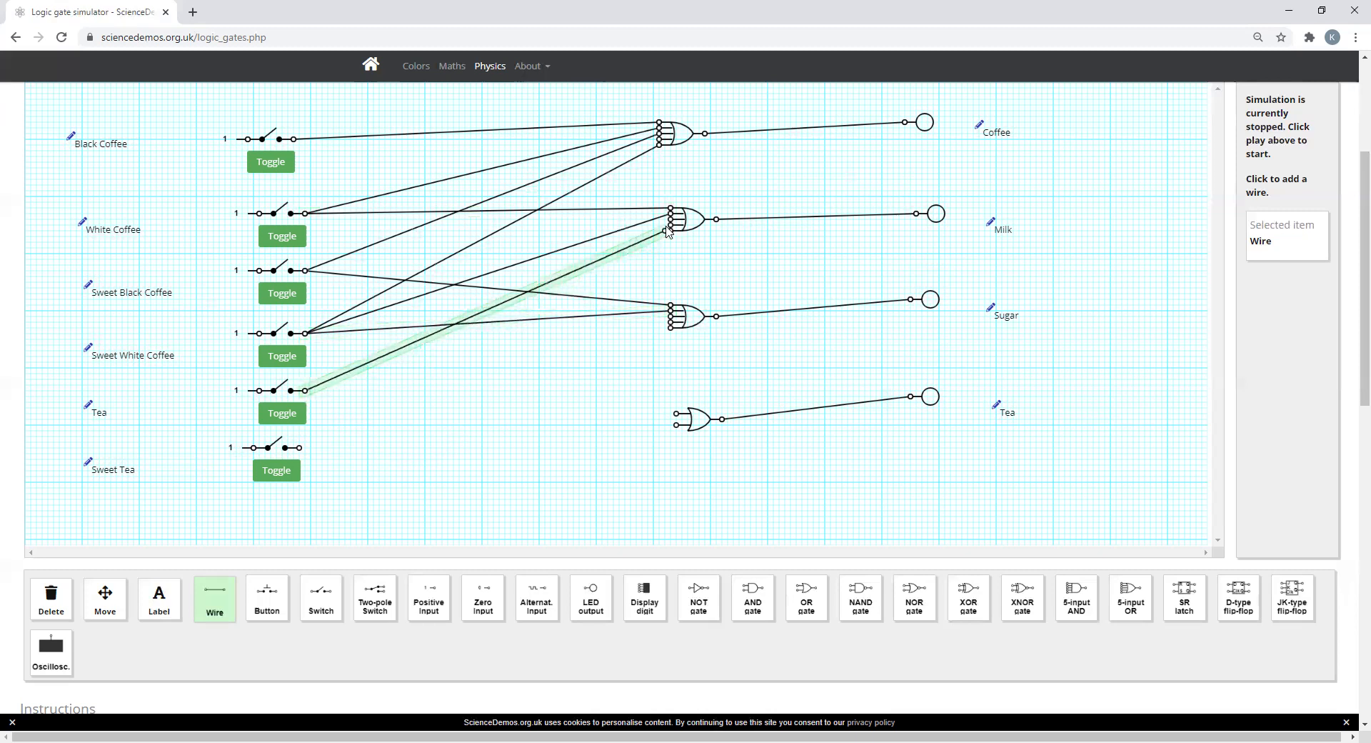
{"action": "left_click", "coordinate": [306, 390]}
{"action": "left_click", "coordinate": [676, 403]}
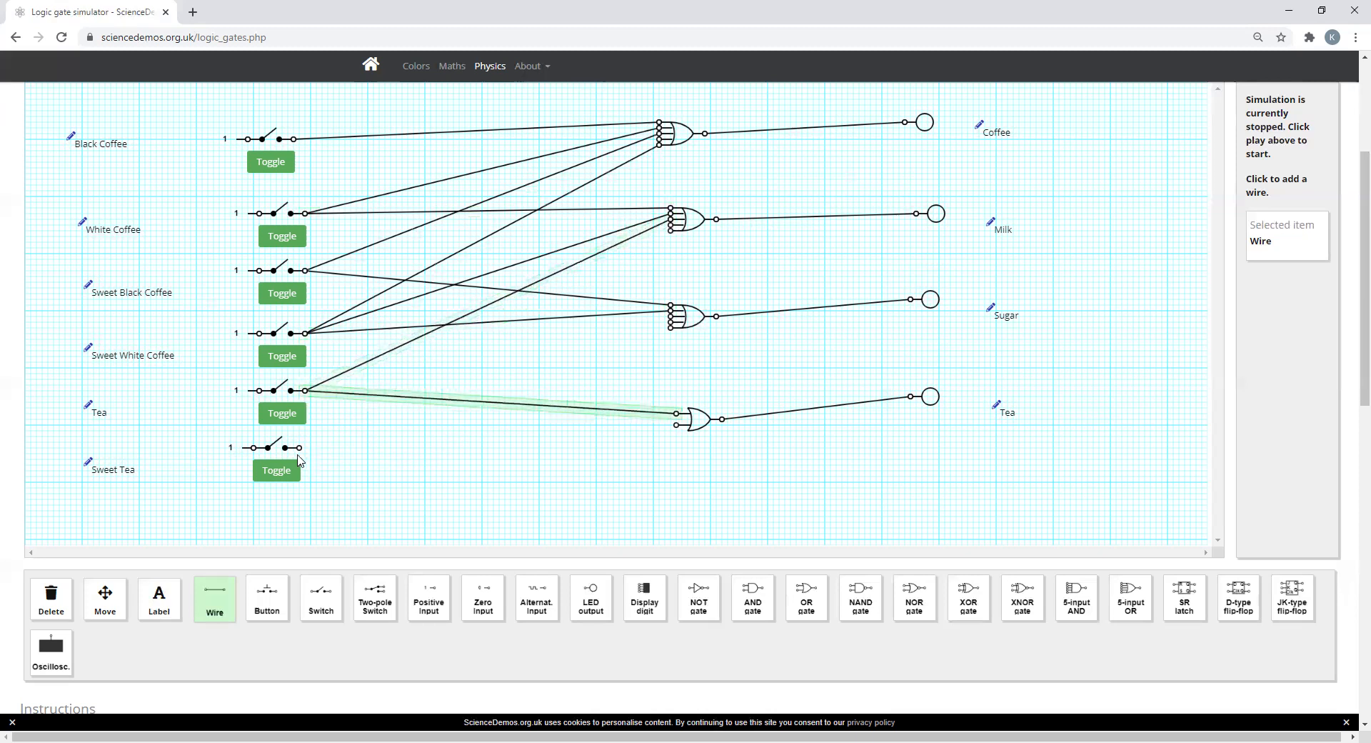
Step: Wire the Sweet Tea switch to free inputs on the Tea, Sugar and Milk OR gates
{"action": "left_click", "coordinate": [301, 448]}
{"action": "left_click", "coordinate": [676, 425]}
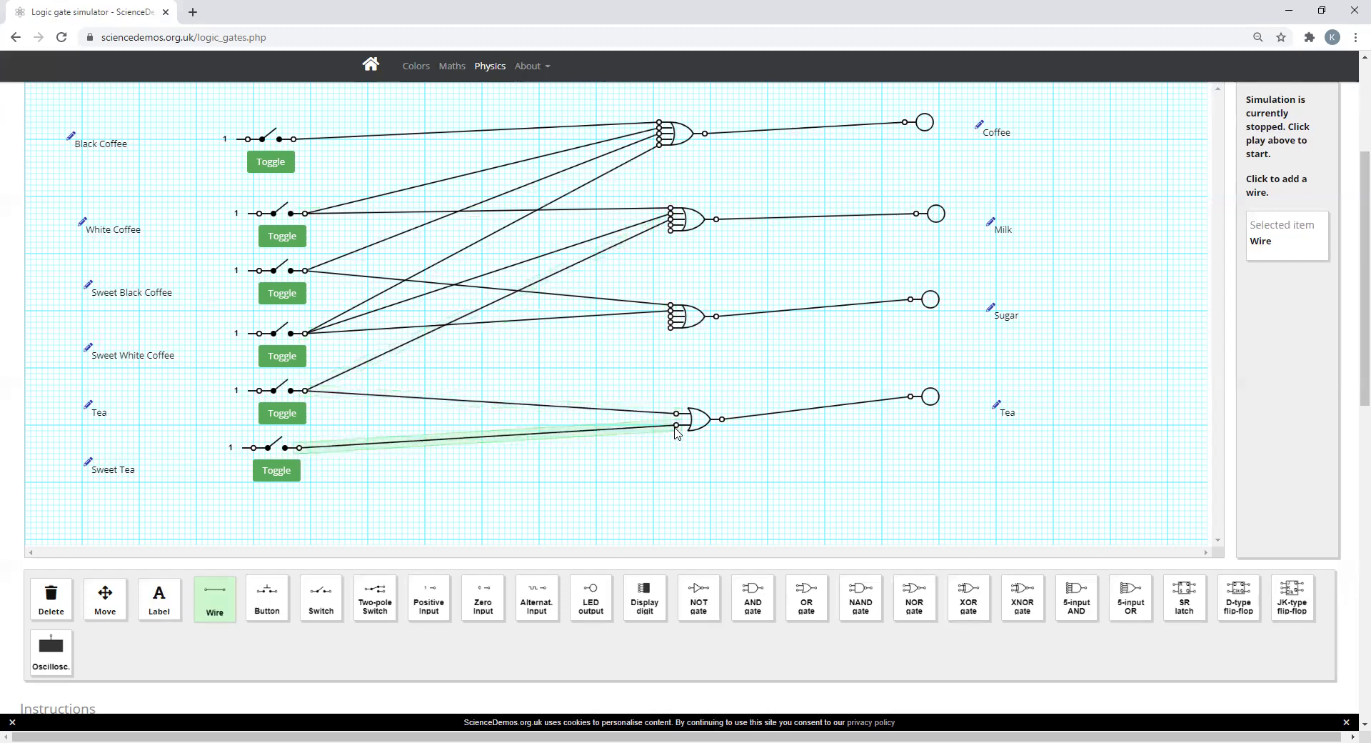
{"action": "left_click", "coordinate": [299, 449]}
{"action": "left_click", "coordinate": [671, 319]}
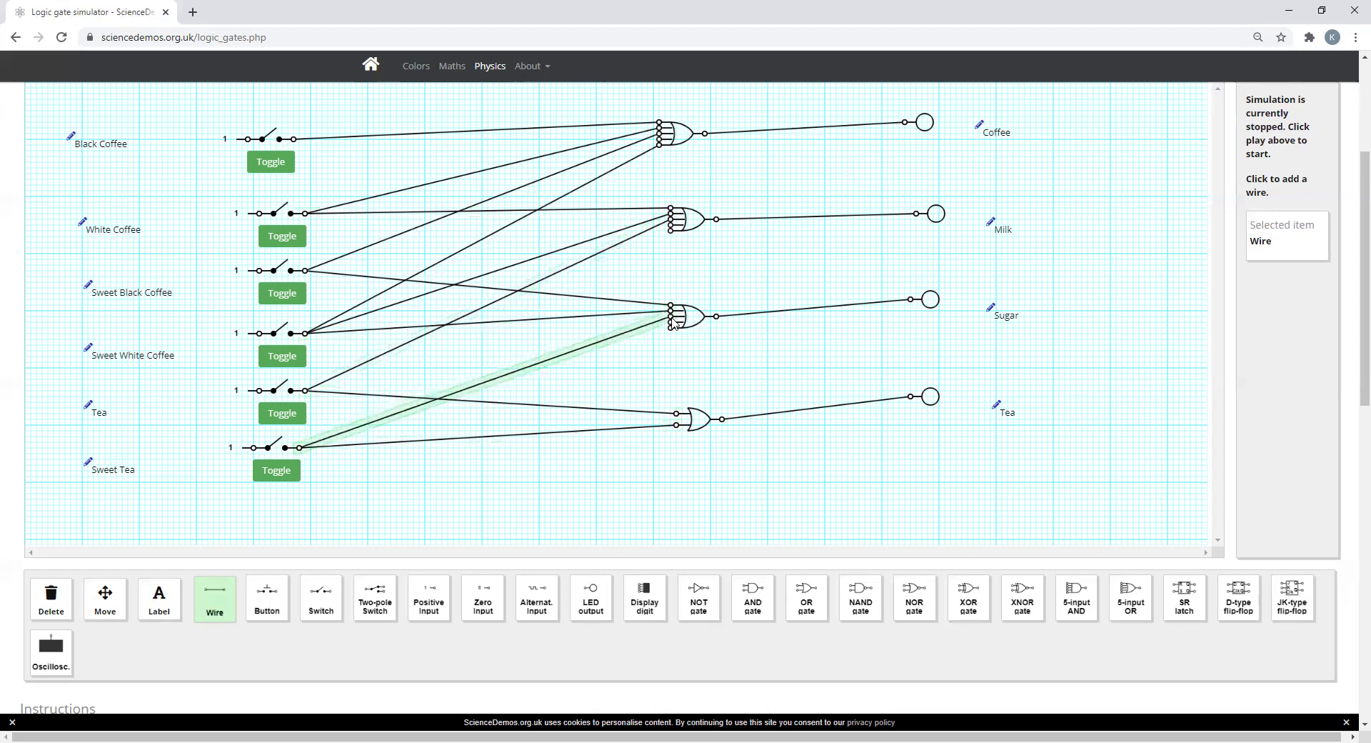
{"action": "left_click_drag", "start_coordinate": [346, 405], "coordinate": [666, 230]}
{"action": "left_click", "coordinate": [667, 230]}
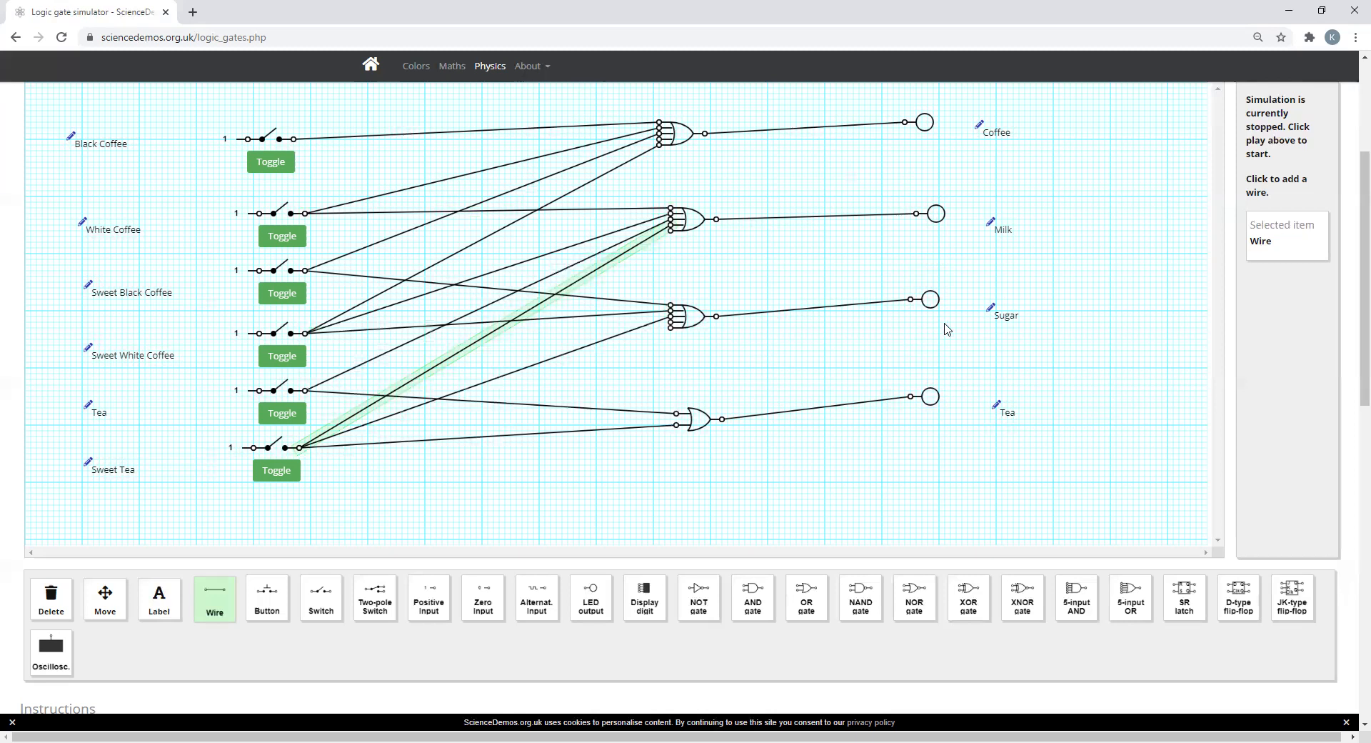
Step: Start the simulation and test the White Coffee switch by closing it and opening it again
{"action": "scroll", "coordinate": [1028, 314], "scroll_direction": "up", "scroll_amount": 1}
{"action": "scroll", "coordinate": [1039, 313], "scroll_direction": "up", "scroll_amount": 3}
{"action": "left_click", "coordinate": [1236, 290]}
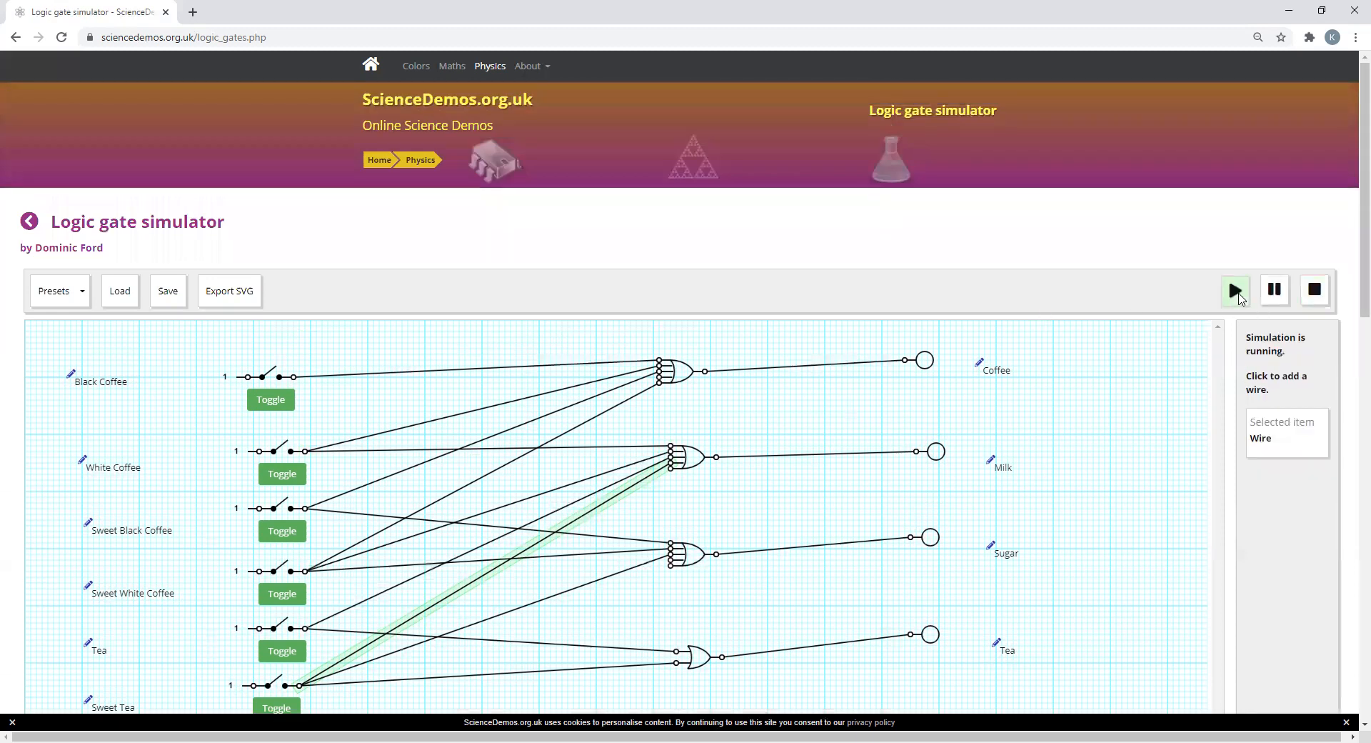
{"action": "scroll", "coordinate": [1143, 301], "scroll_direction": "down", "scroll_amount": 2}
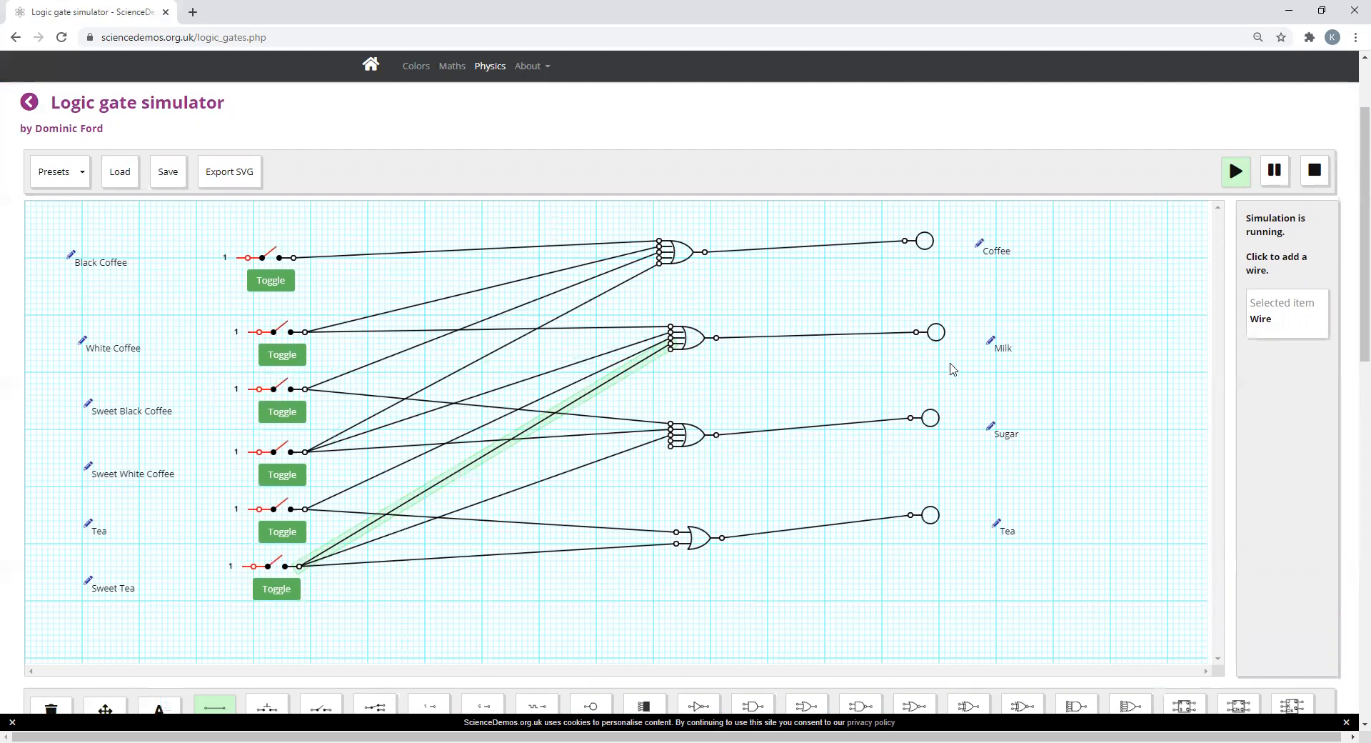
{"action": "scroll", "coordinate": [724, 486], "scroll_direction": "down", "scroll_amount": 2}
{"action": "scroll", "coordinate": [724, 490], "scroll_direction": "up", "scroll_amount": 2}
{"action": "left_click", "coordinate": [276, 357]}
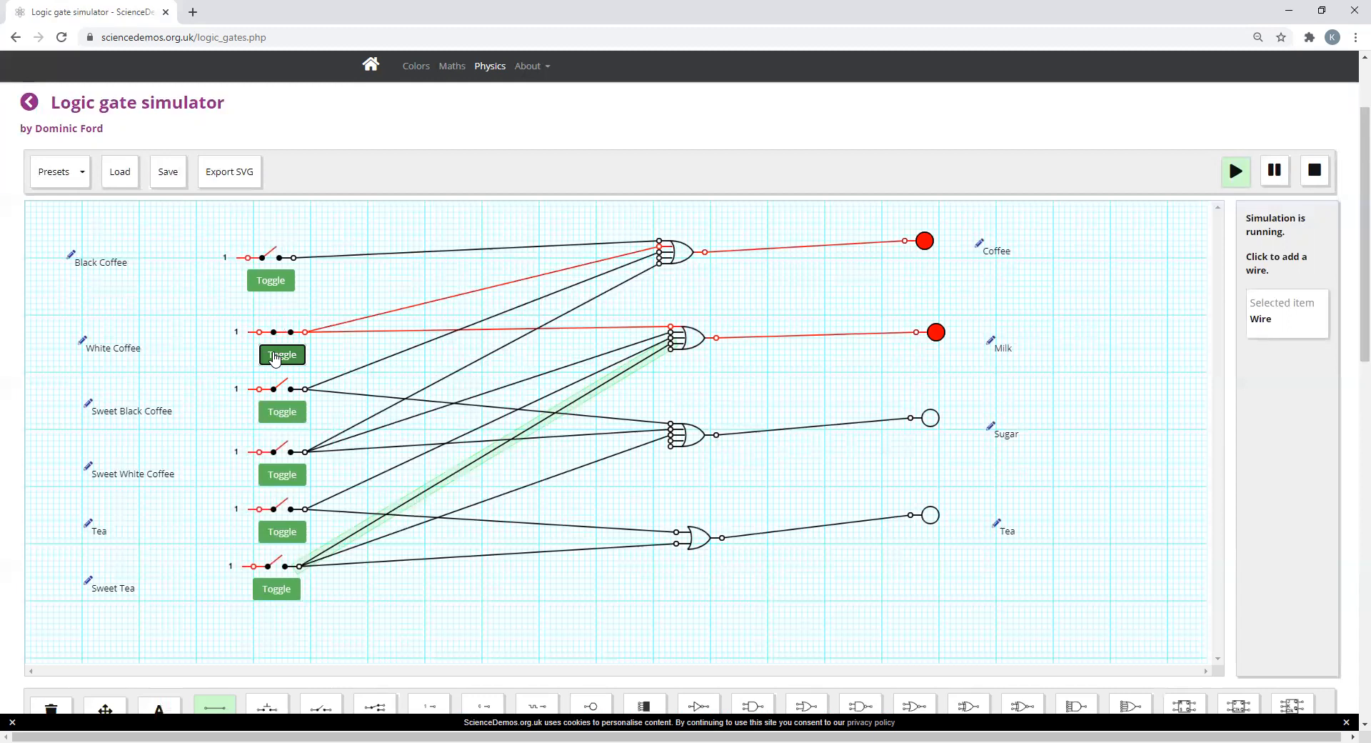
{"action": "left_click", "coordinate": [276, 357]}
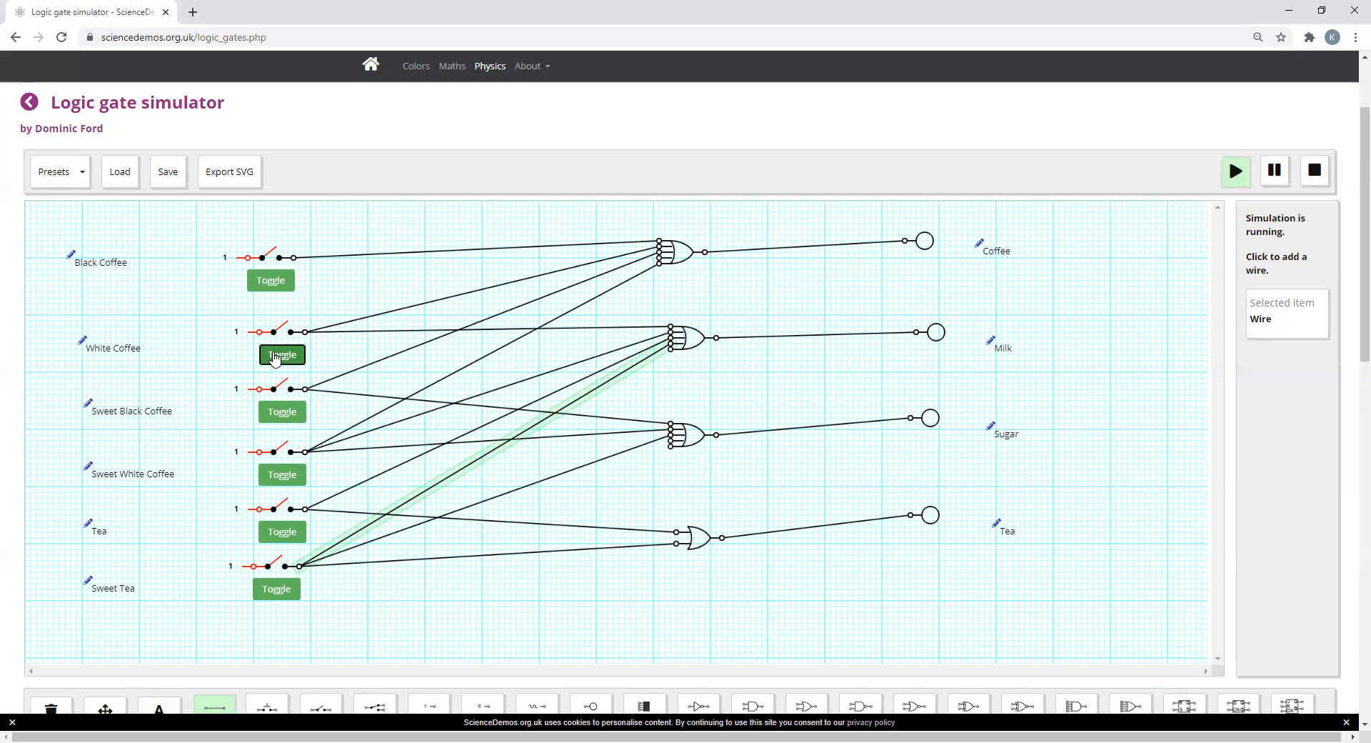
Step: Test the Tea and Black Coffee switches together by closing both, then open them again
{"action": "scroll", "coordinate": [499, 380], "scroll_direction": "down", "scroll_amount": 5}
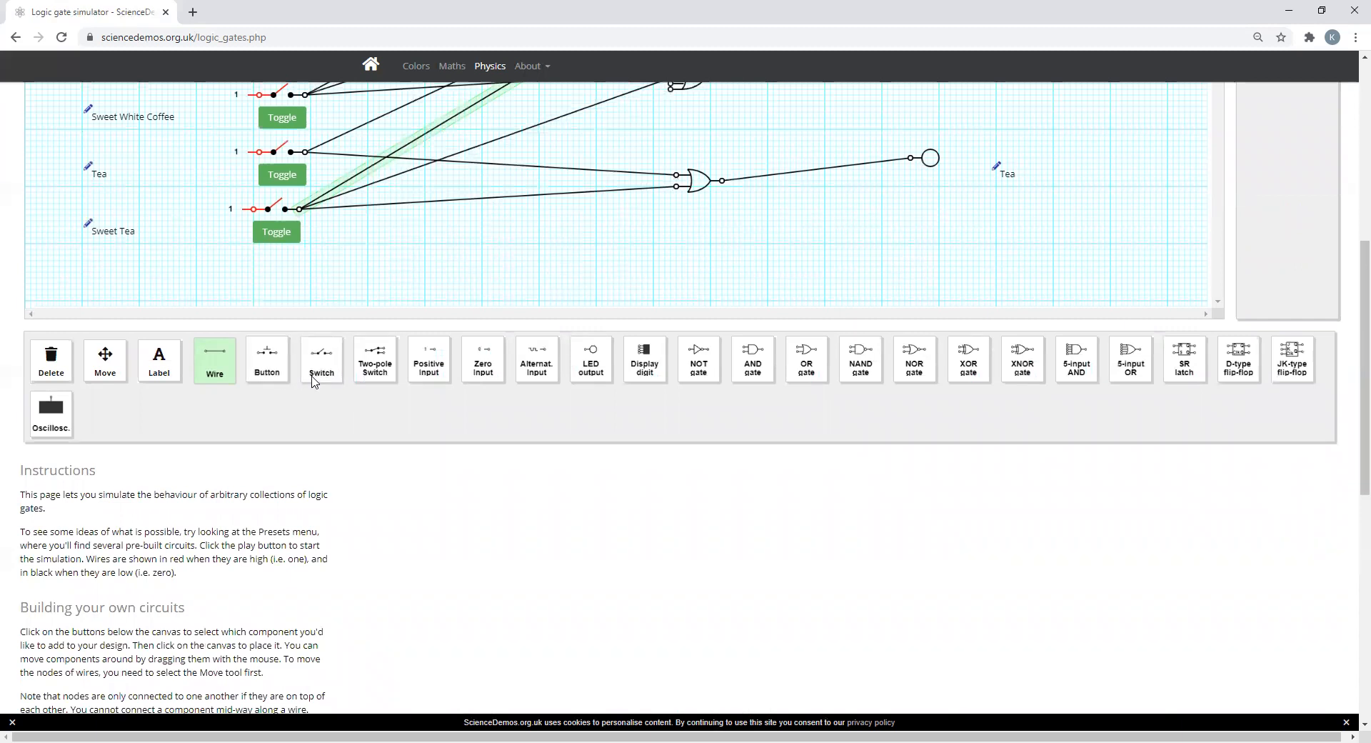
{"action": "scroll", "coordinate": [312, 382], "scroll_direction": "up", "scroll_amount": 3}
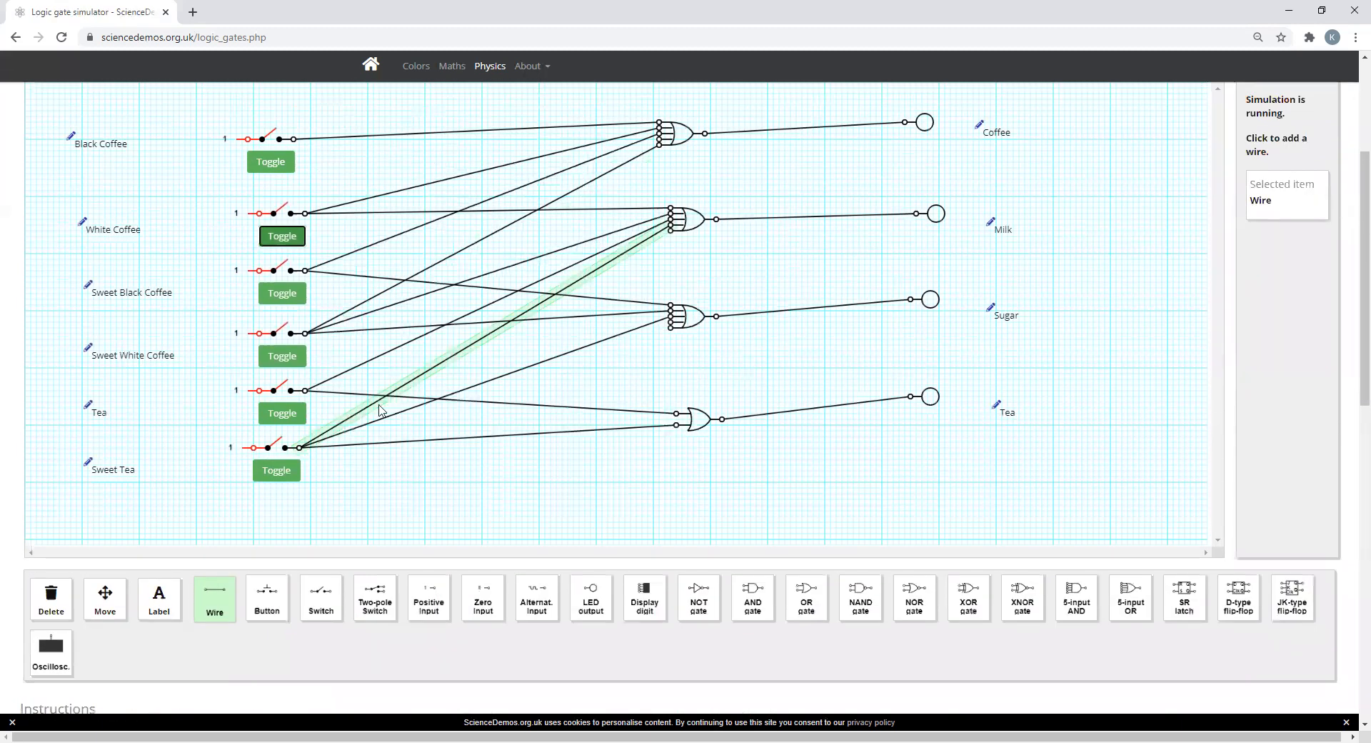
{"action": "left_click", "coordinate": [289, 417]}
{"action": "left_click", "coordinate": [272, 163]}
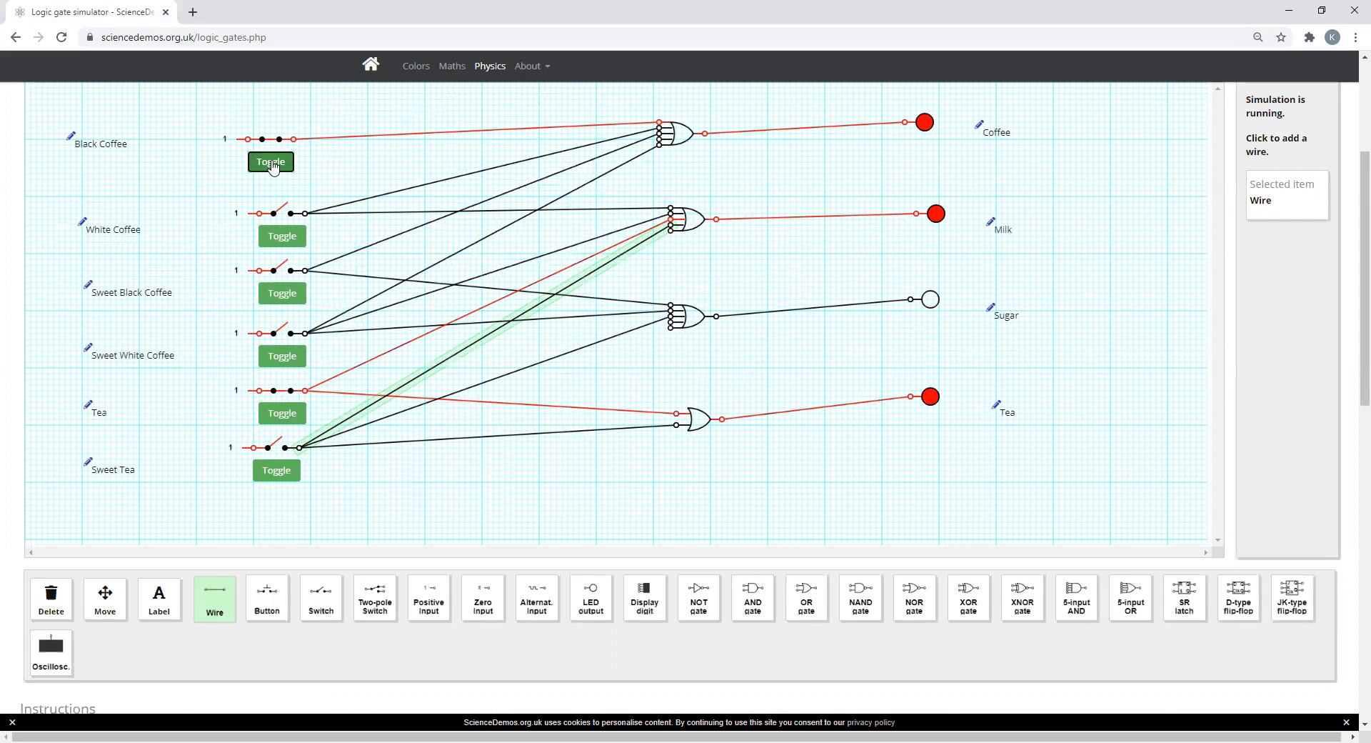
{"action": "left_click", "coordinate": [272, 163]}
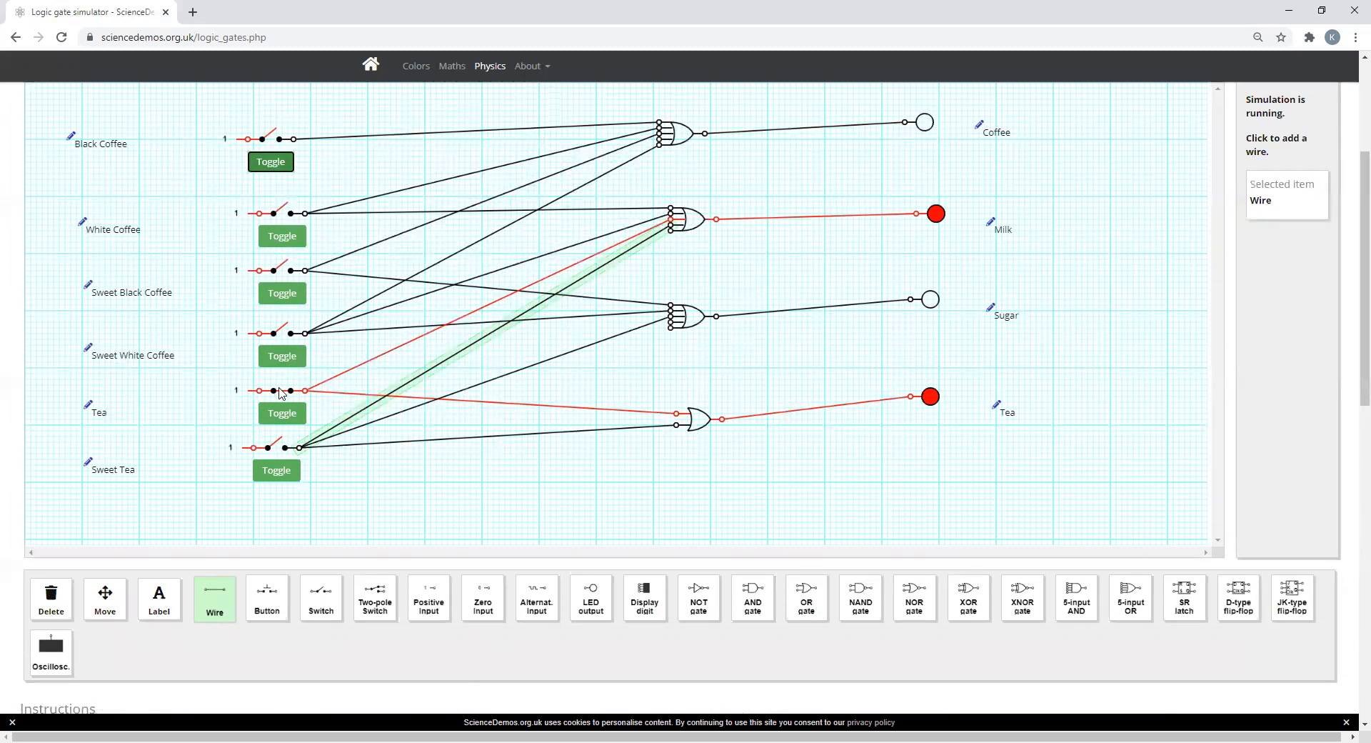
{"action": "left_click", "coordinate": [282, 413]}
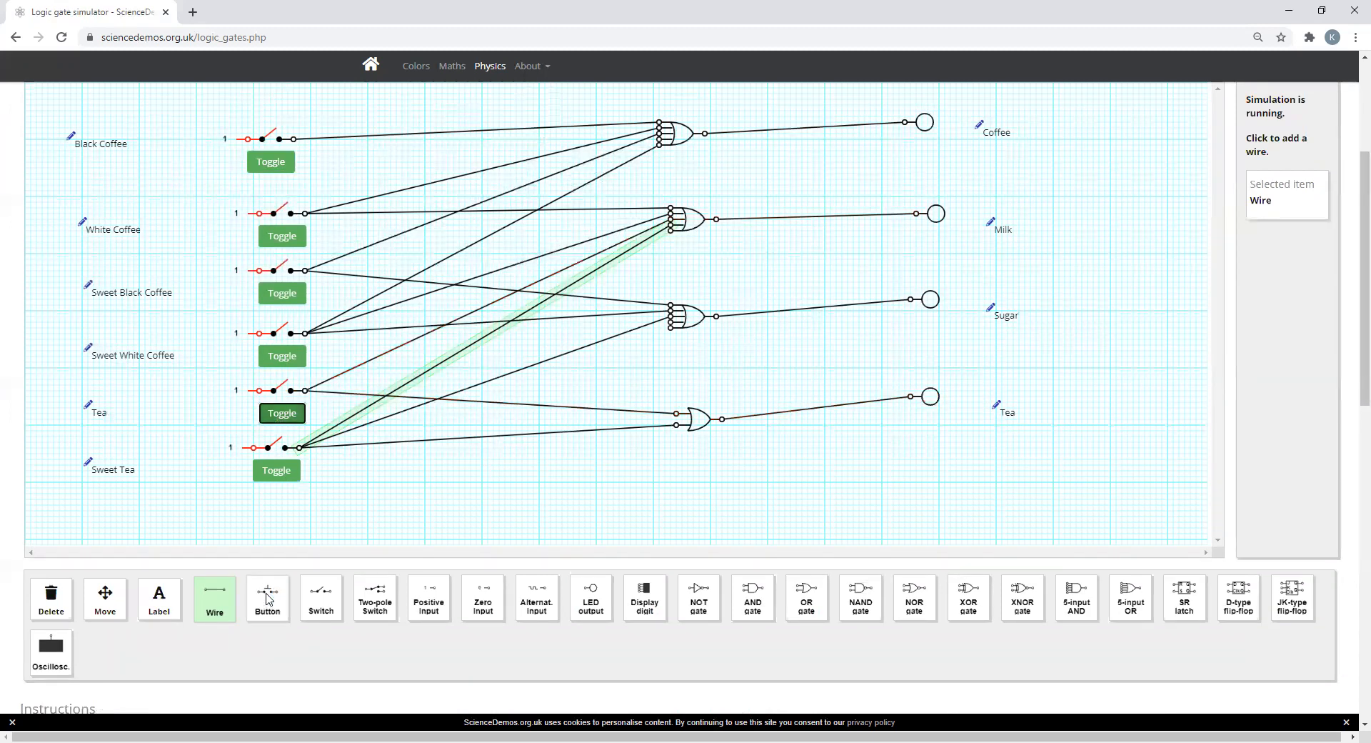